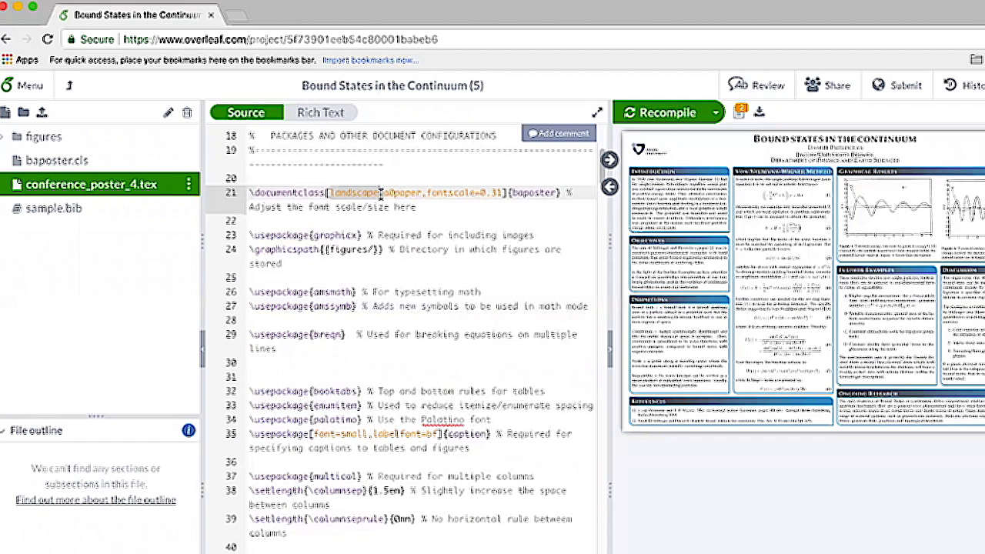
Retitle the Objectives header box as Background.
left_click_drag(384, 191, 421, 192)
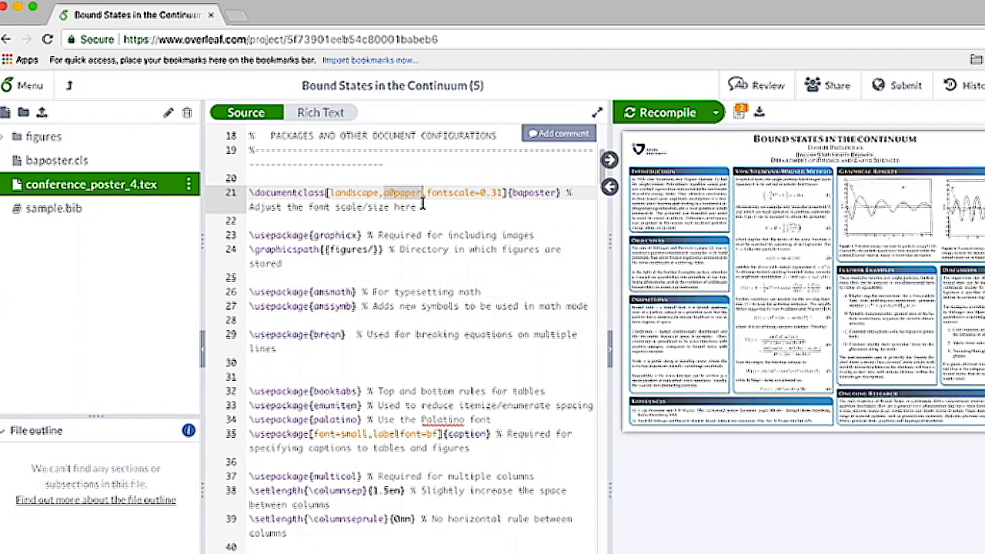
scroll(422, 206, "down", 20)
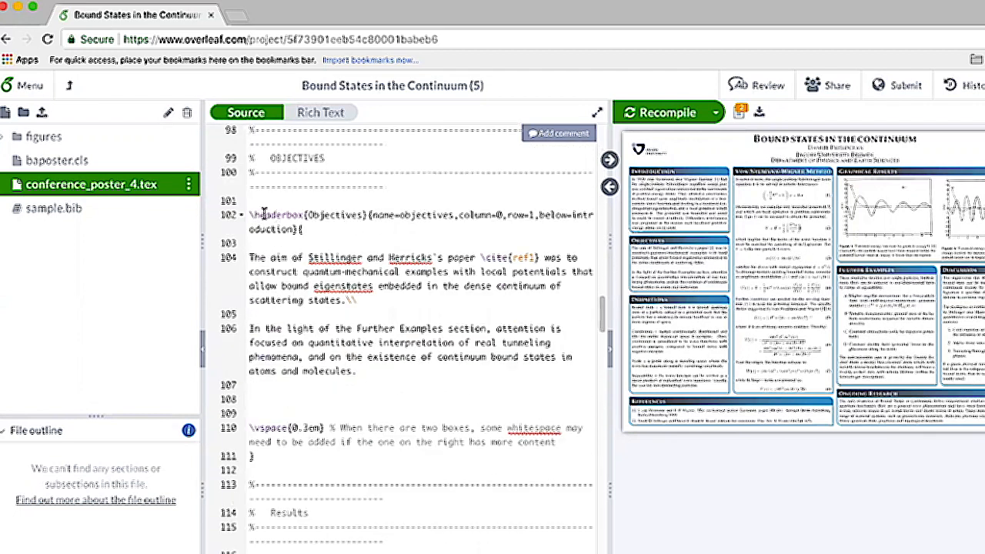
left_click(246, 214)
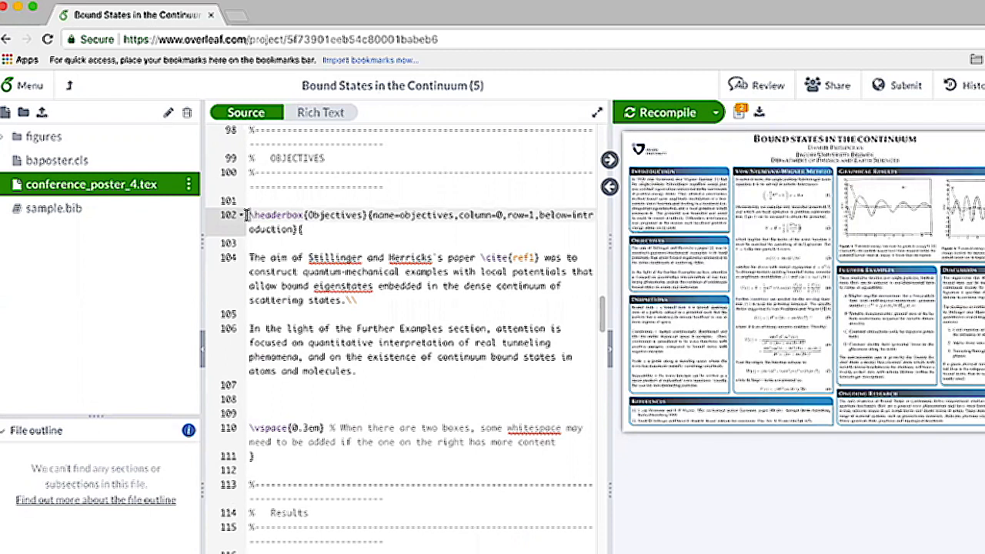
left_click_drag(306, 215, 363, 214)
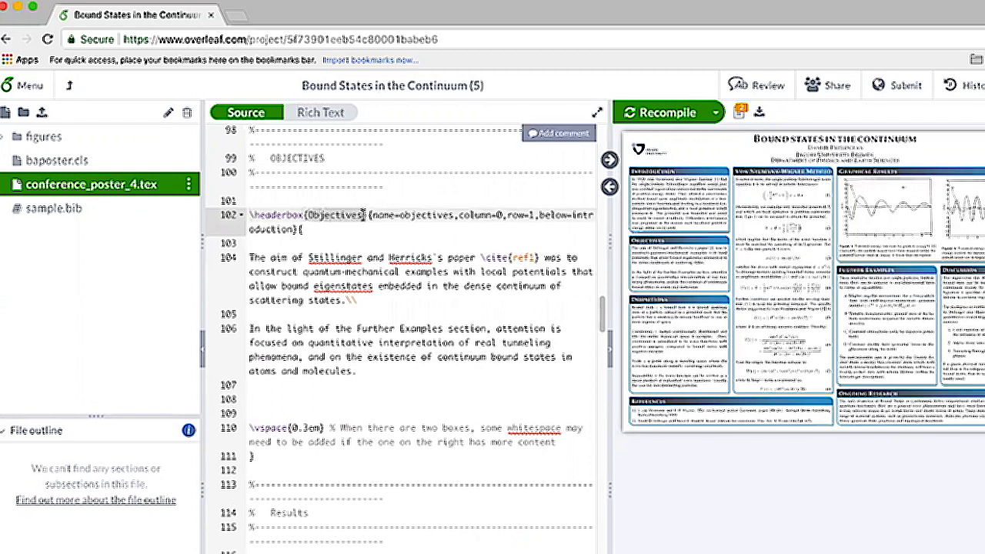
type("Background")
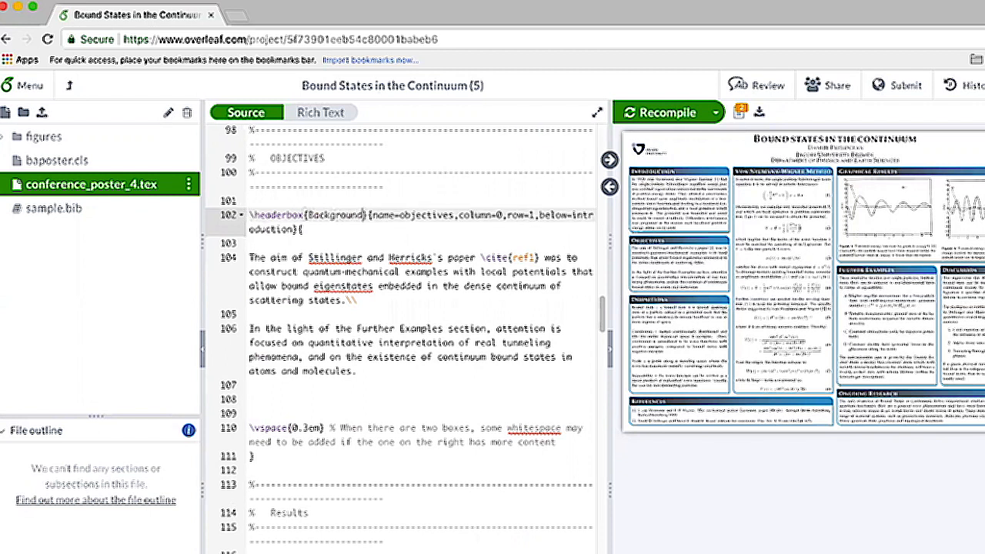
Set both borderColor and headerColorTwo to green in the poster options.
scroll(363, 215, "up", 10)
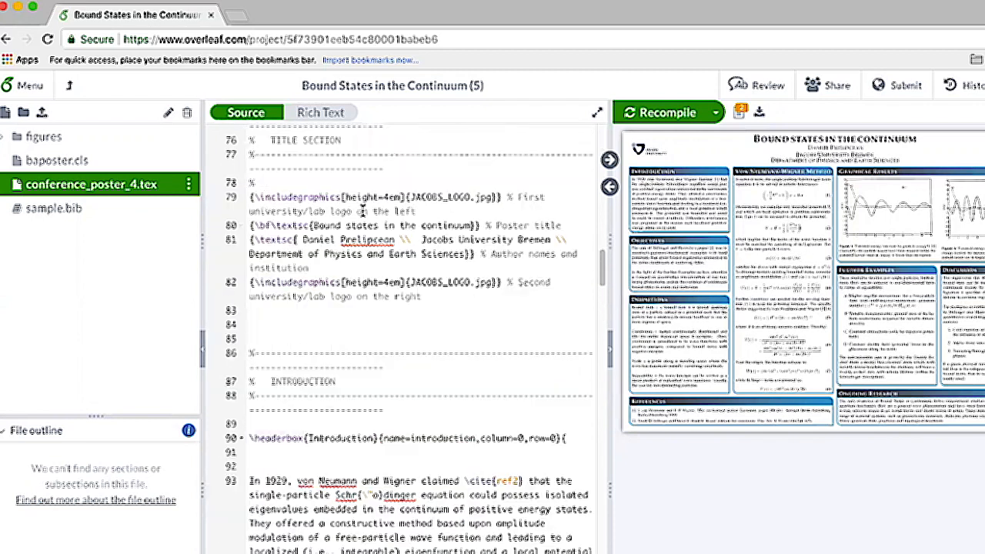
scroll(362, 215, "up", 5)
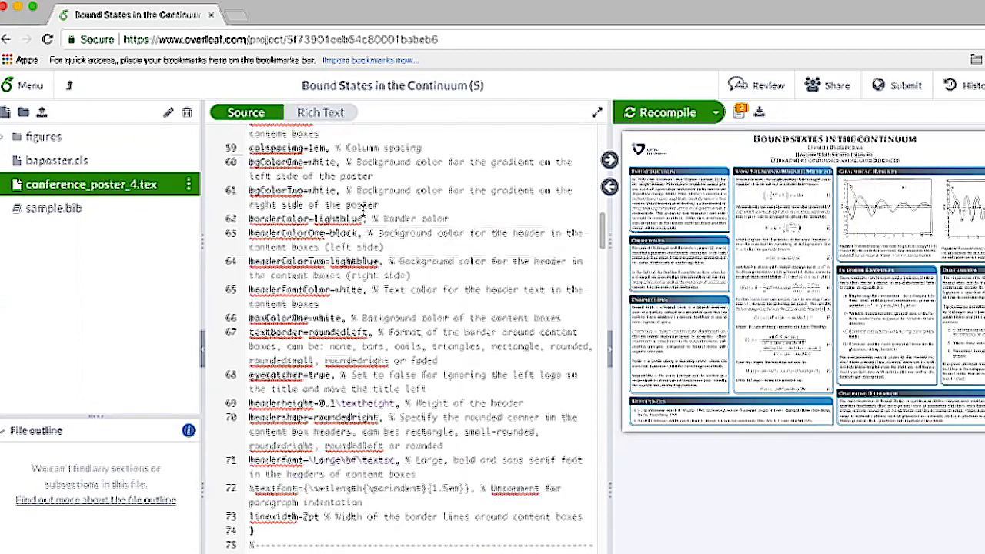
scroll(362, 212, "down", 1)
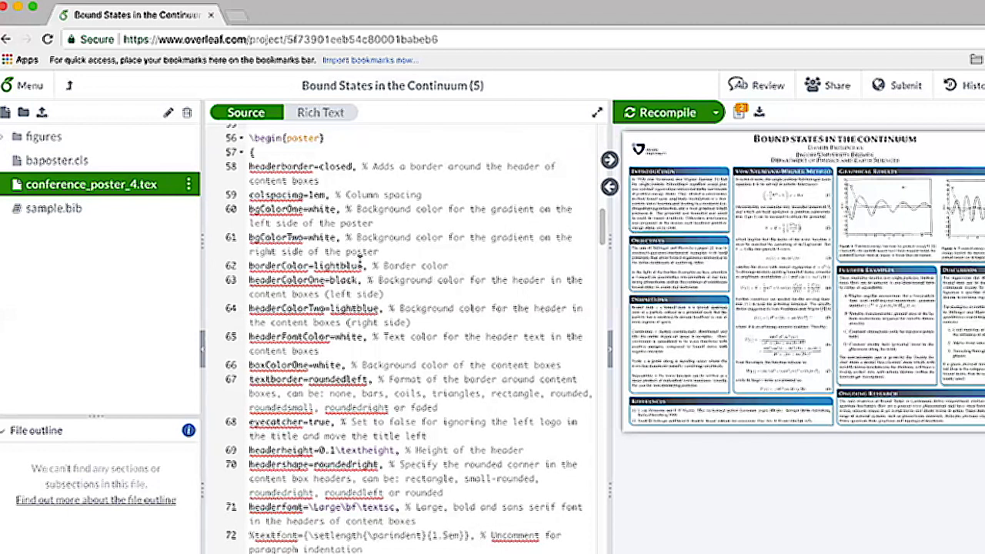
left_click(362, 265)
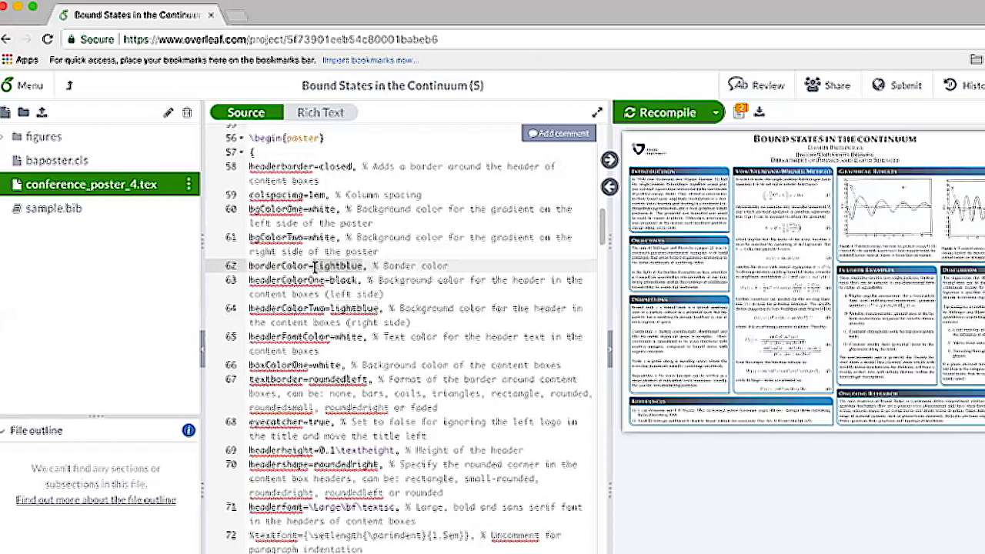
type("gren")
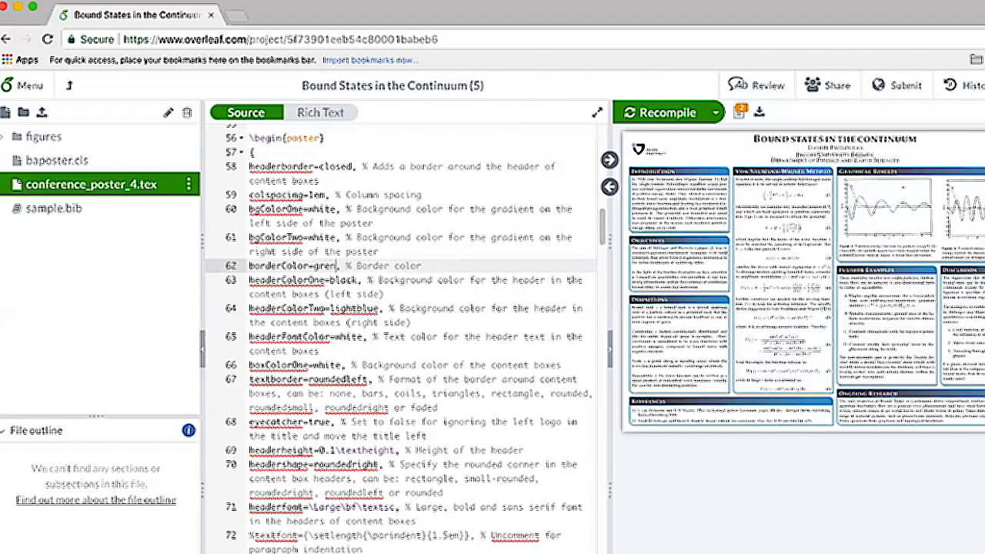
type("n")
left_click_drag(377, 308, 331, 308)
type("green")
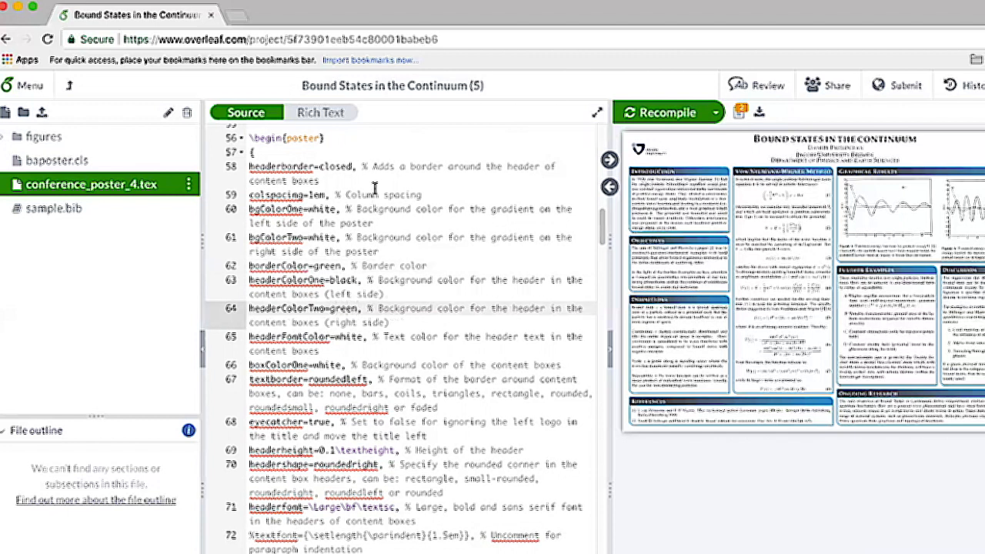
Duplicate the lightblue color definition line below the original and name the copy greenblue.
scroll(393, 135, "up", 3)
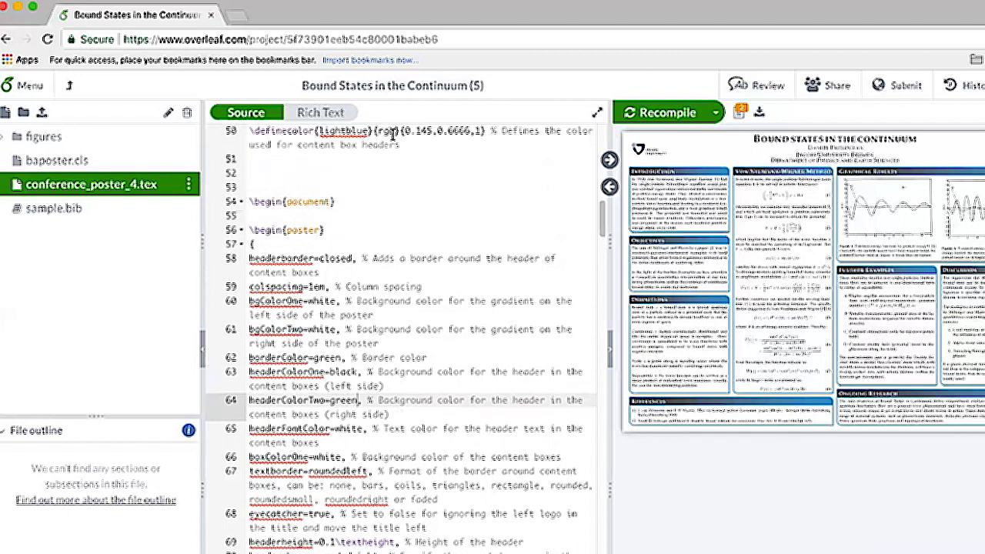
left_click_drag(406, 185, 244, 168)
key("super+c")
key("Right")
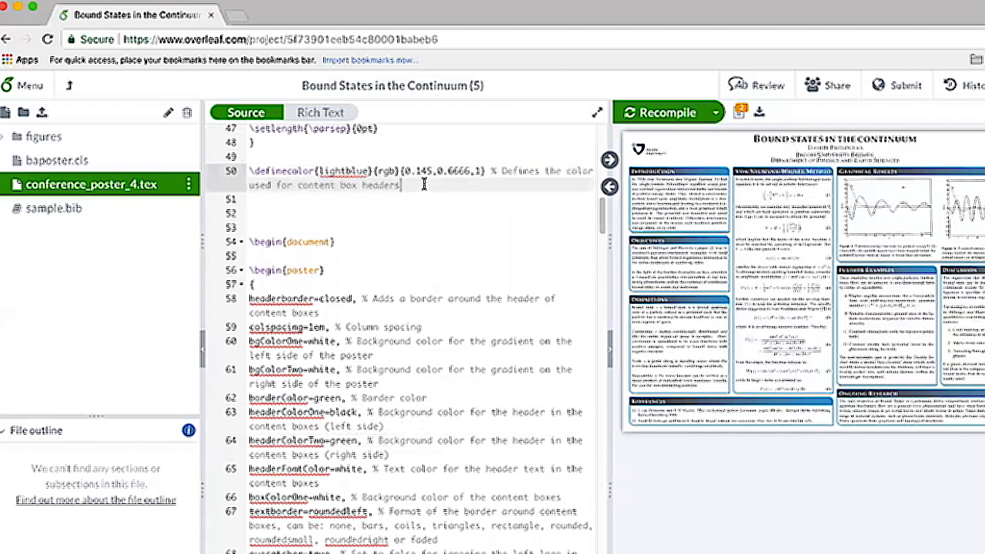
key("Return")
key("Return")
key("super+v")
left_click_drag(372, 214, 320, 215)
type("greenblue")
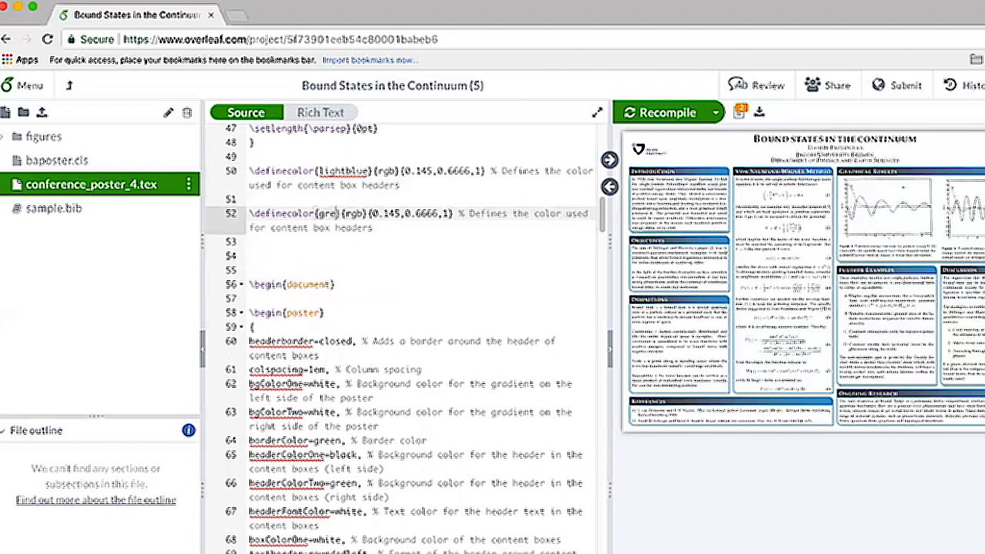
Set the RGB values of the greenblue color definition to 0.188,0.835,.75.
left_click_drag(433, 214, 470, 214)
type("188,0.835,.")
type("75")
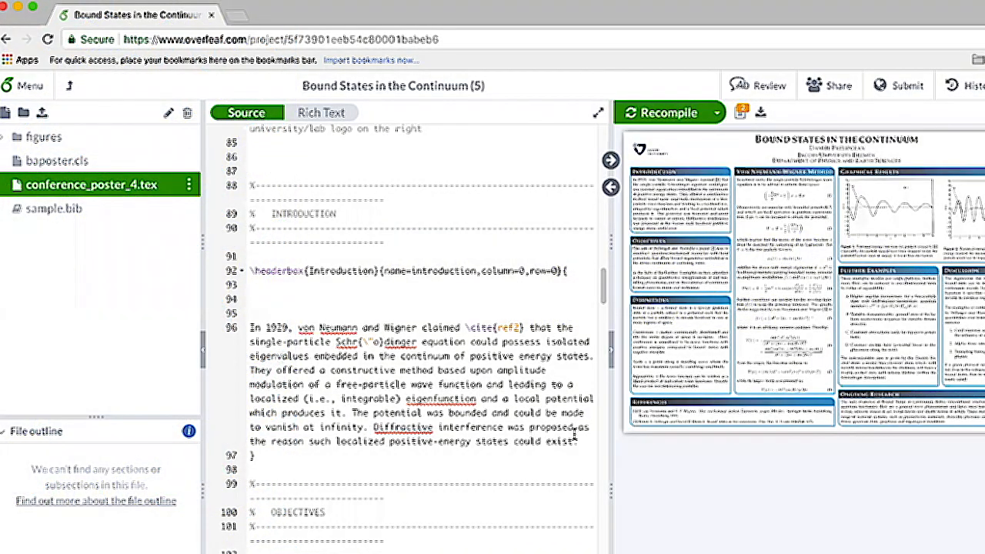
Replace the paragraph in the Introduction box with "This is my introduction!".
left_click_drag(449, 412, 250, 327)
key("BackSpace")
type("This is my introduction!")
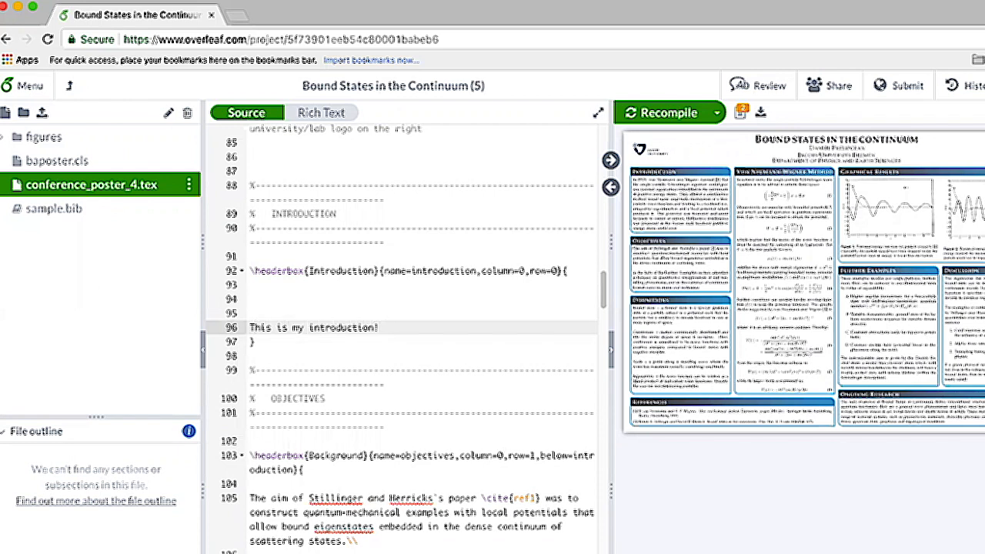
Append "This is an equation $x^2 + y^2 = z^2$" to the introduction line as inline math.
type(" This is an equaton")
key("BackSpace")
key("BackSpace")
type("ion ")
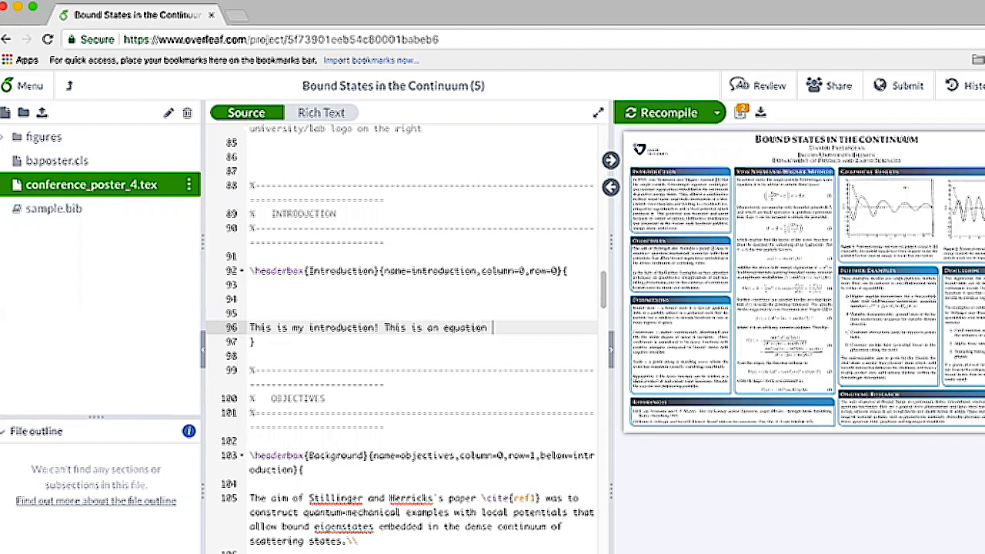
type("$x^2$ + ")
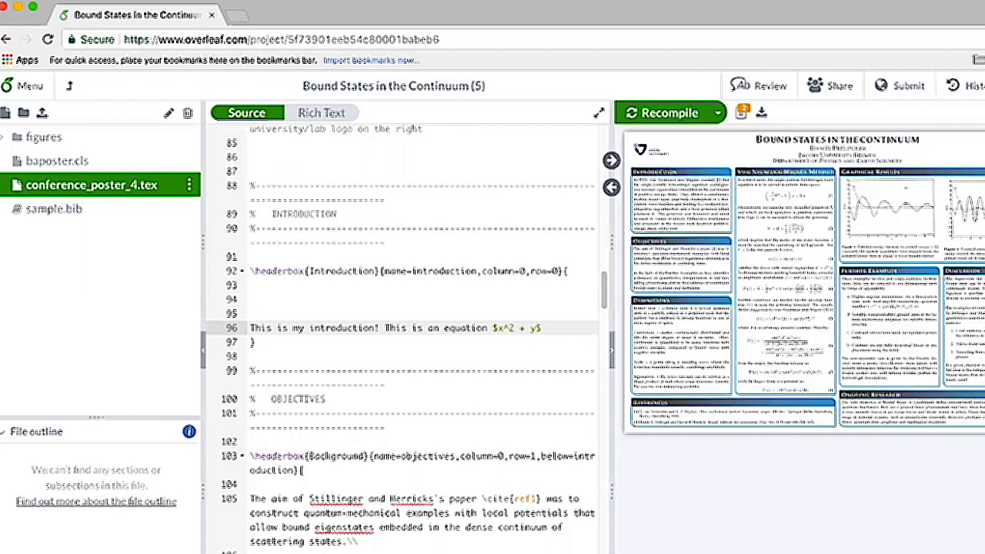
type("y^2 = z^2")
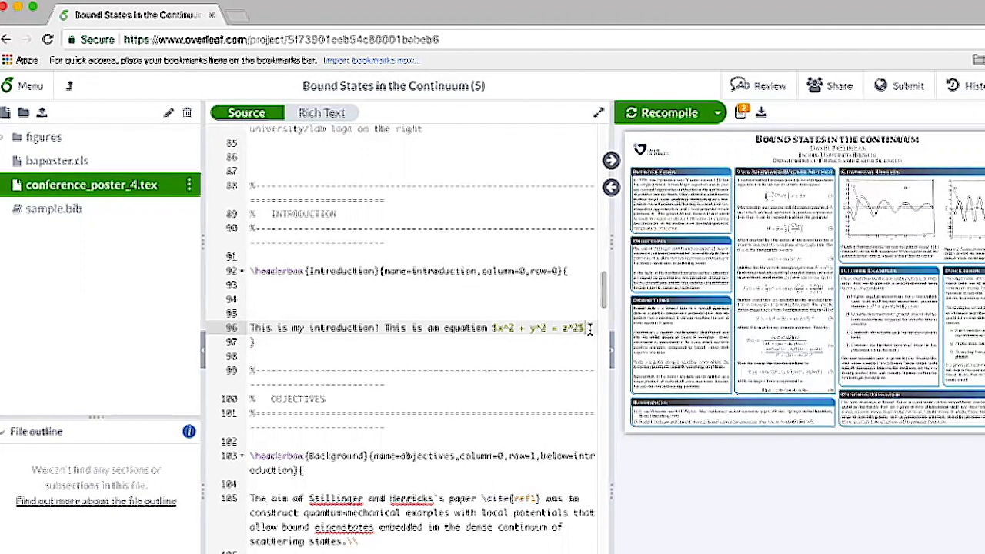
End the equation sentence with a period and add the line "This is cool!" below it.
left_click(591, 328)
key("Return")
type("This is cool")
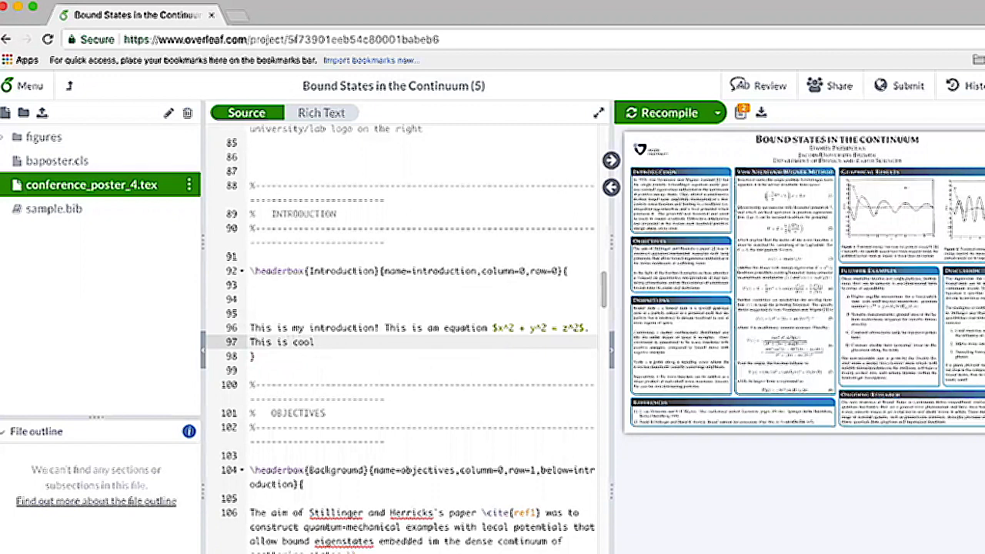
type("!")
Add the lines "The formula is $$A^2 + B^2 = C^2$$" and "Here is another equation $x^2 + 7" to the introduction.
key("Return")
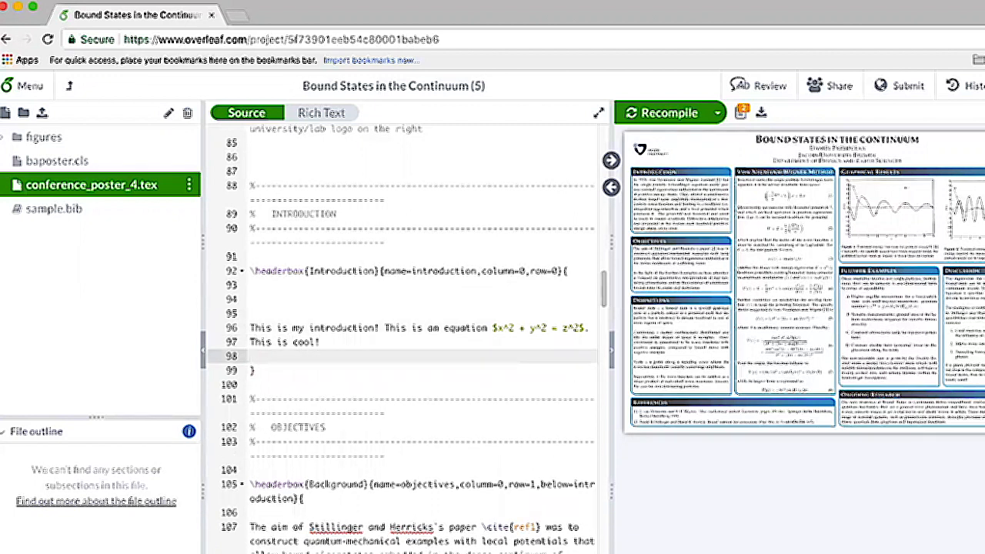
type("The formula is $$A^2 ")
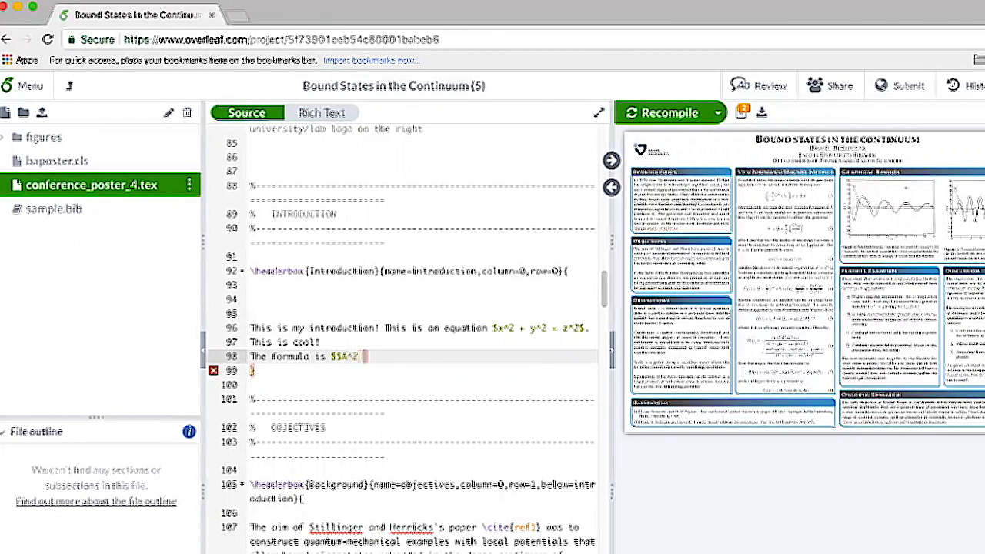
type("+ B^2 = C^2$$")
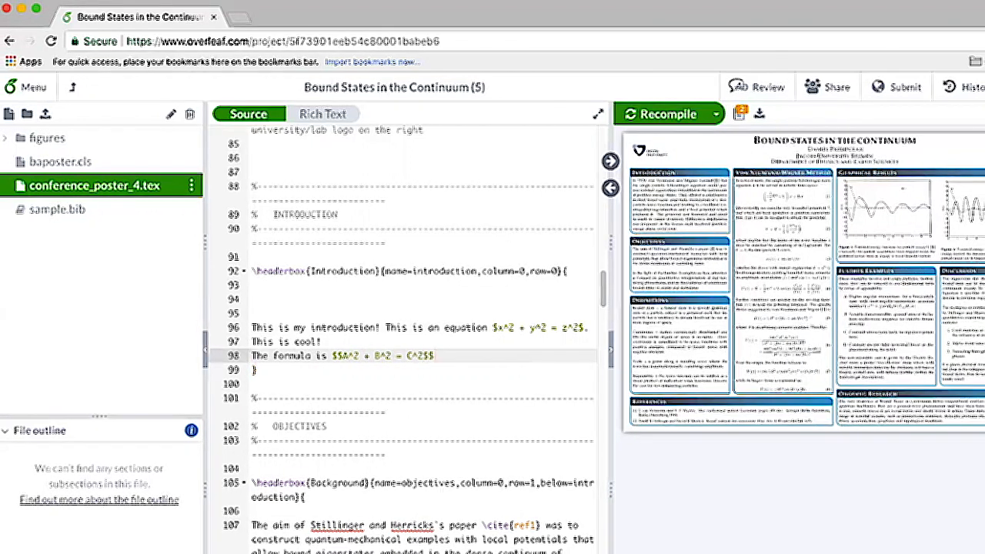
key("Return")
type("Here is another equation $x^2 + 7$")
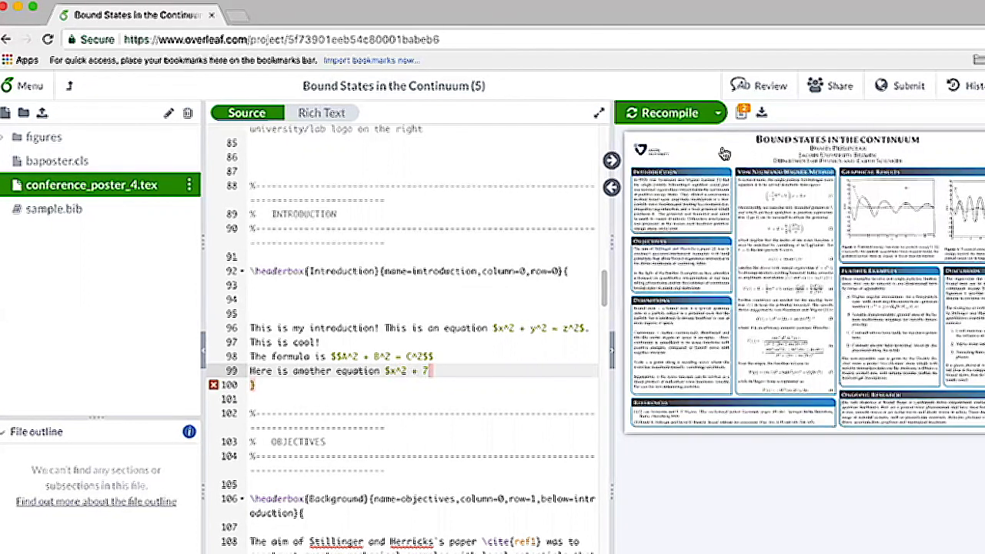
Recompile and check the error log, then add the closing $ to the x^2 + 7 equation and recompile.
left_click(683, 117)
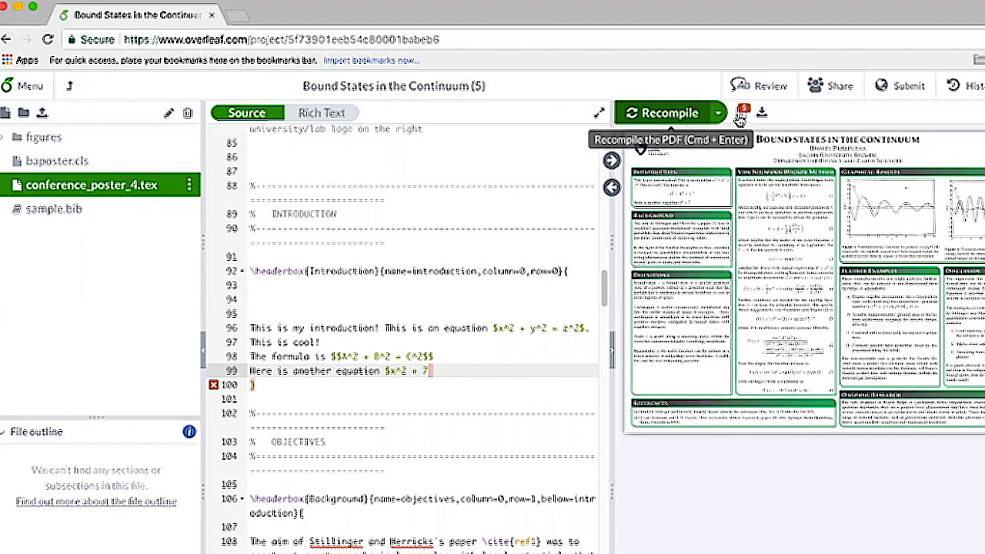
left_click(740, 114)
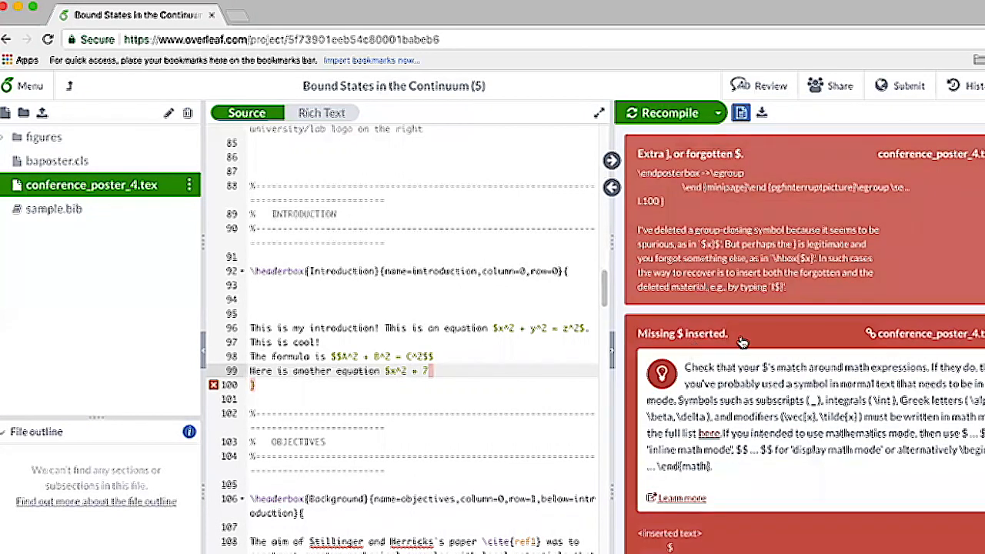
type("$")
left_click(664, 117)
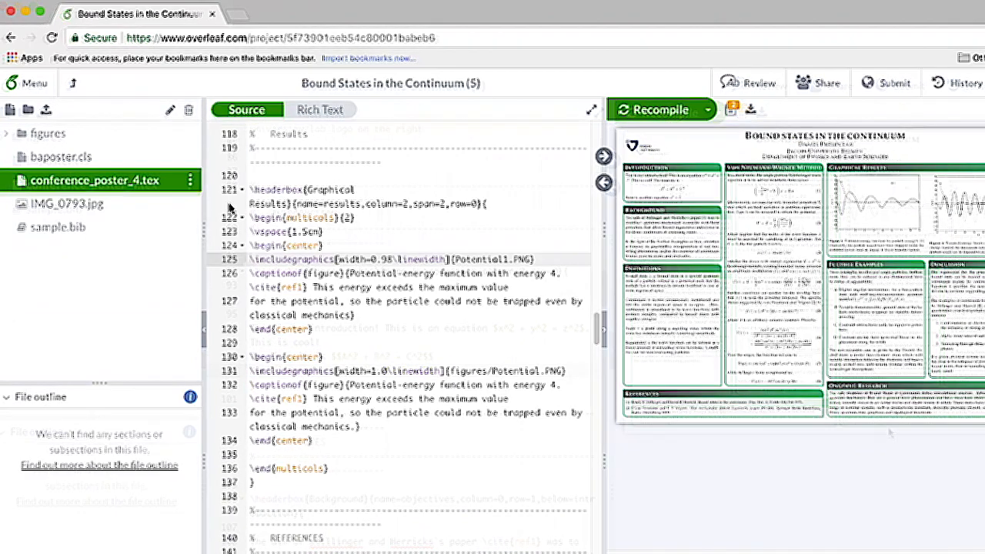
Upload Engineering-and-Technology-Scatter-Plots.jpg from the computer's figures folder to the project.
left_click(46, 109)
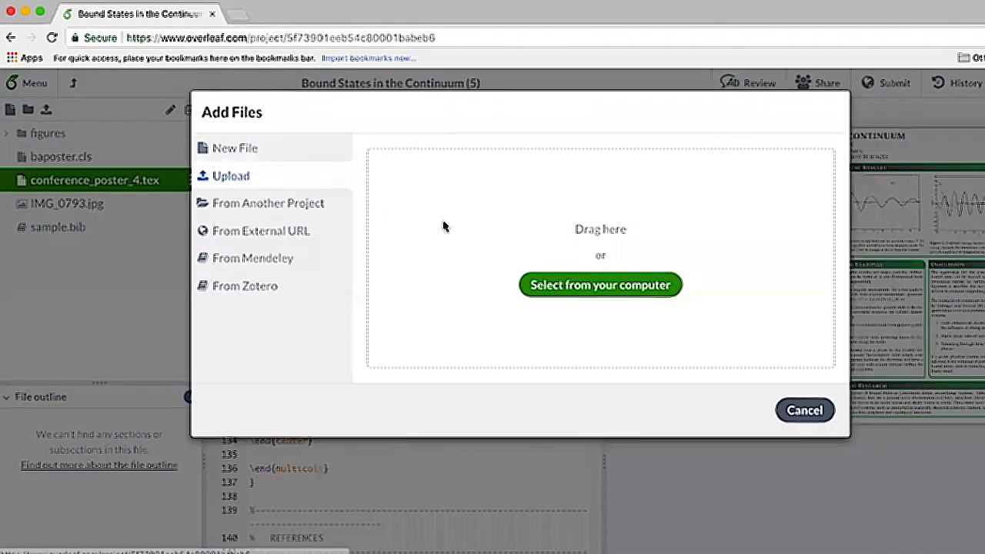
left_click(531, 286)
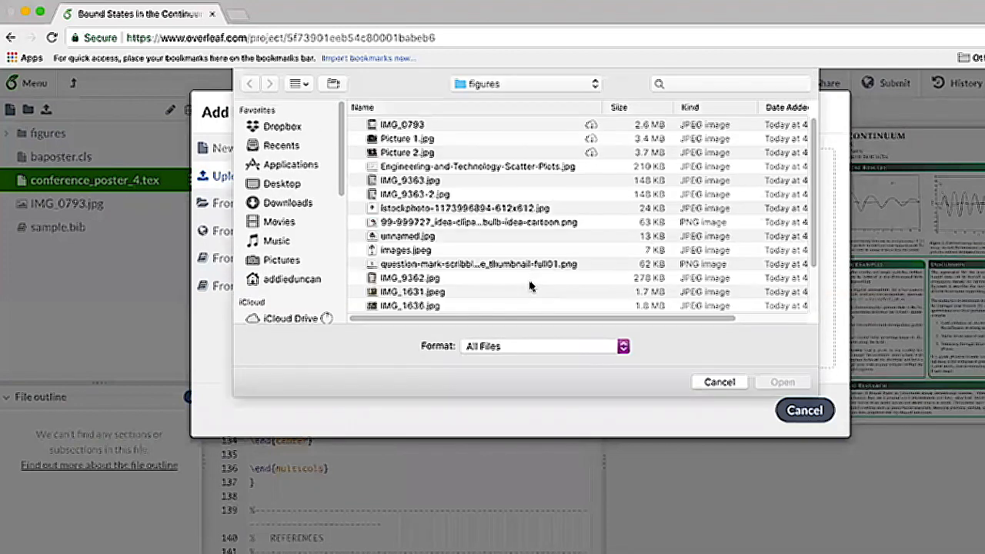
left_click(494, 169)
left_click(781, 382)
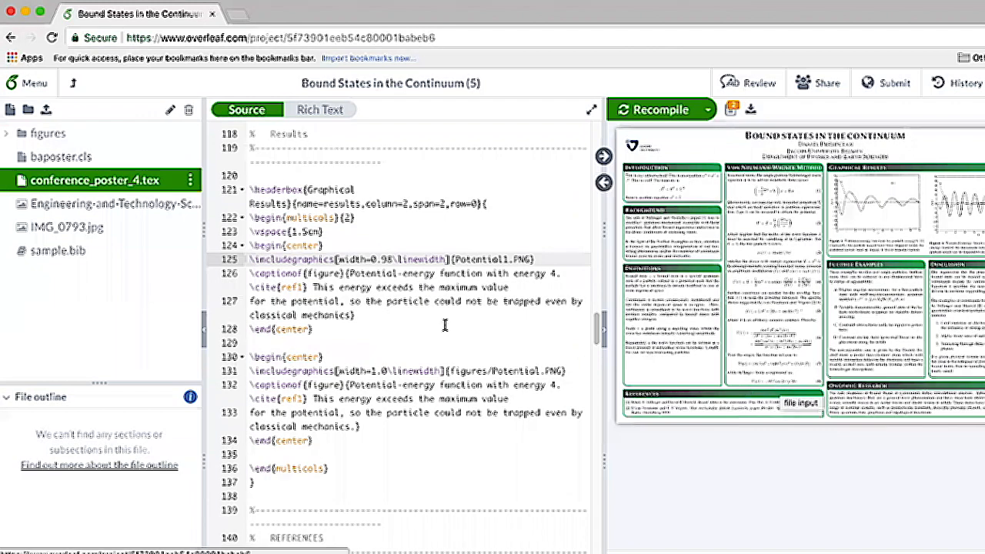
Replace Potential1.PNG in the first figure of Graphical Results with Engineering-and-Technology-Scatter-Plots.jpg.
left_click_drag(249, 259, 541, 263)
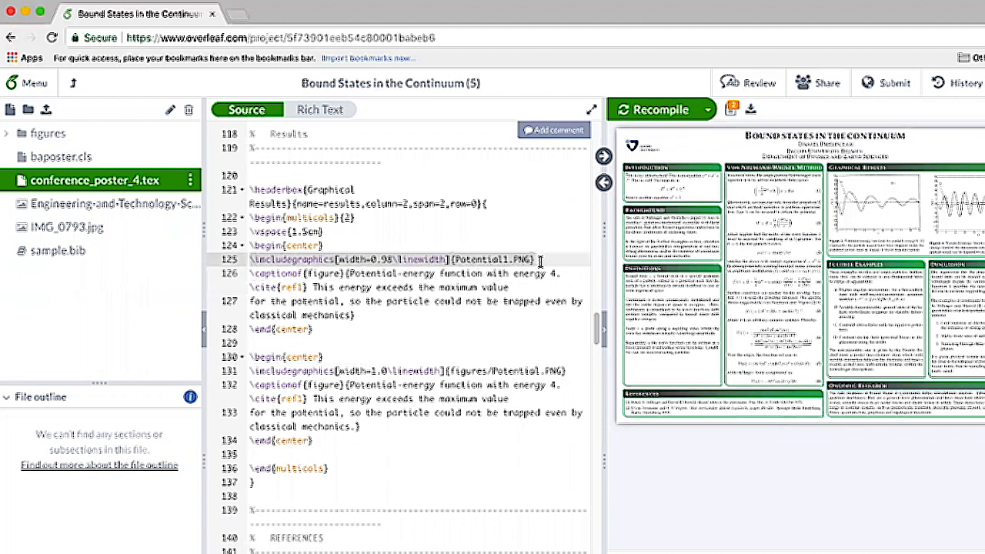
left_click(338, 260)
left_click_drag(337, 260, 445, 251)
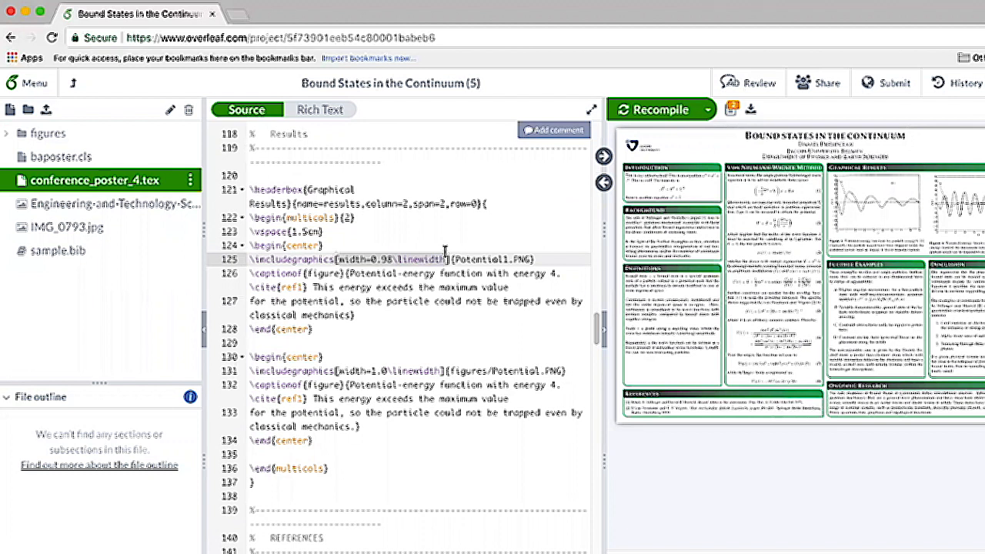
left_click(454, 255)
left_click_drag(452, 258, 528, 254)
type("{")
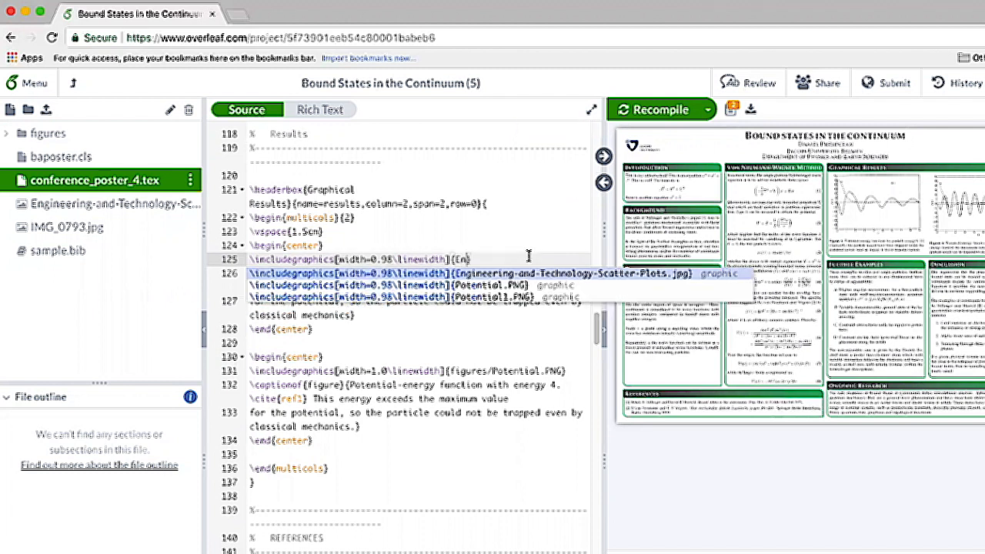
left_click(524, 275)
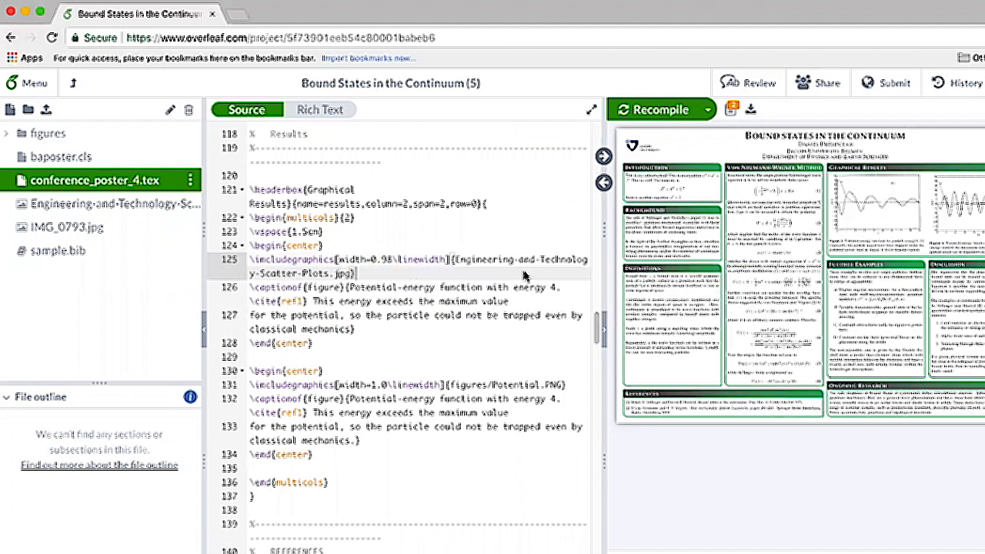
Replace the first figure's caption text in Graphical Results with a short caption beginning "My Cap".
left_click_drag(250, 288, 351, 287)
type("My Cap")
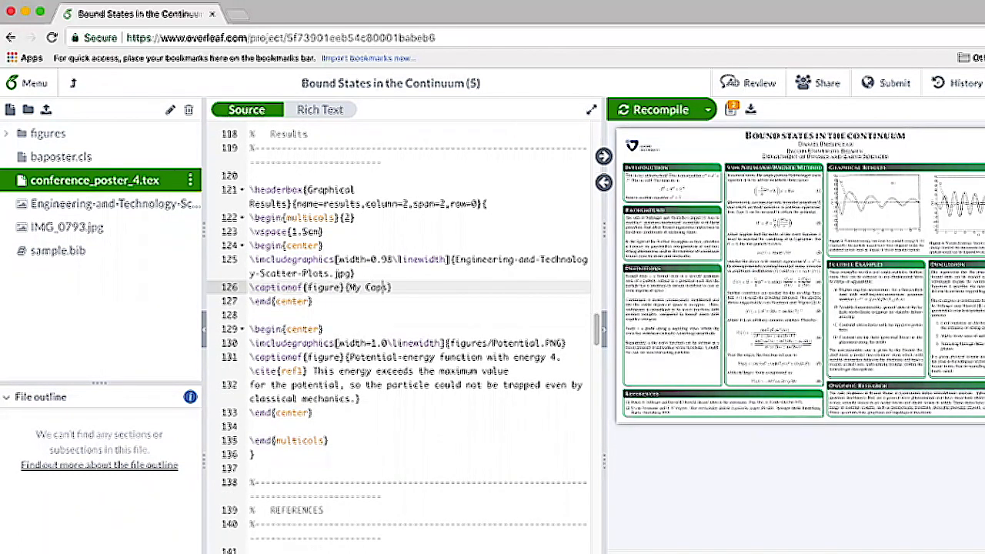
Write "If I want to say that $x$ is less than $y$ I would type $x \leq y$." in the Ongoing Research section.
type("I want ")
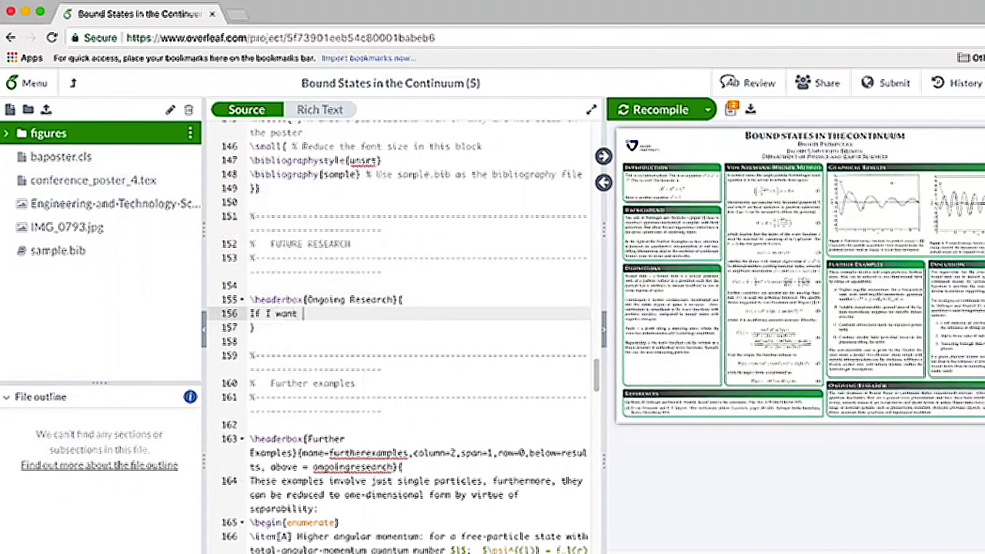
type("to say that $x$ is ")
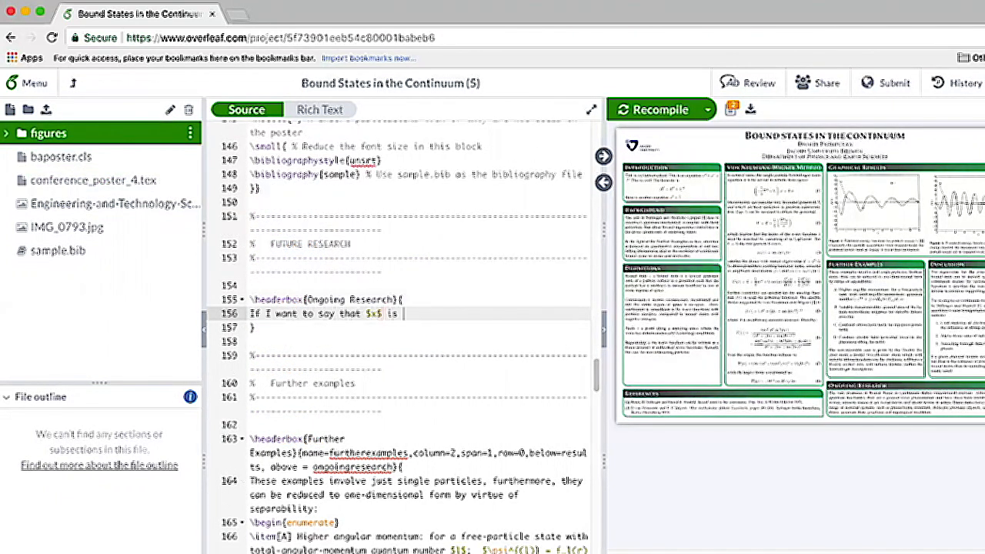
type("less than $y$ I would type")
type(" $")
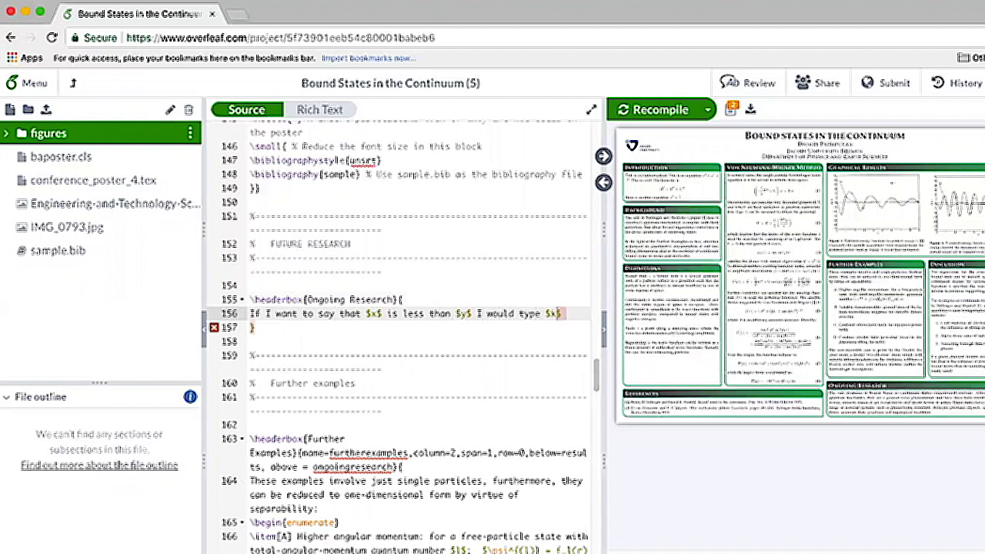
type("x \\leq y$.")
key("Return")
Add the line "Here is a Greek letter: $\beta$." to the Ongoing Research section.
type("Here is a Gree")
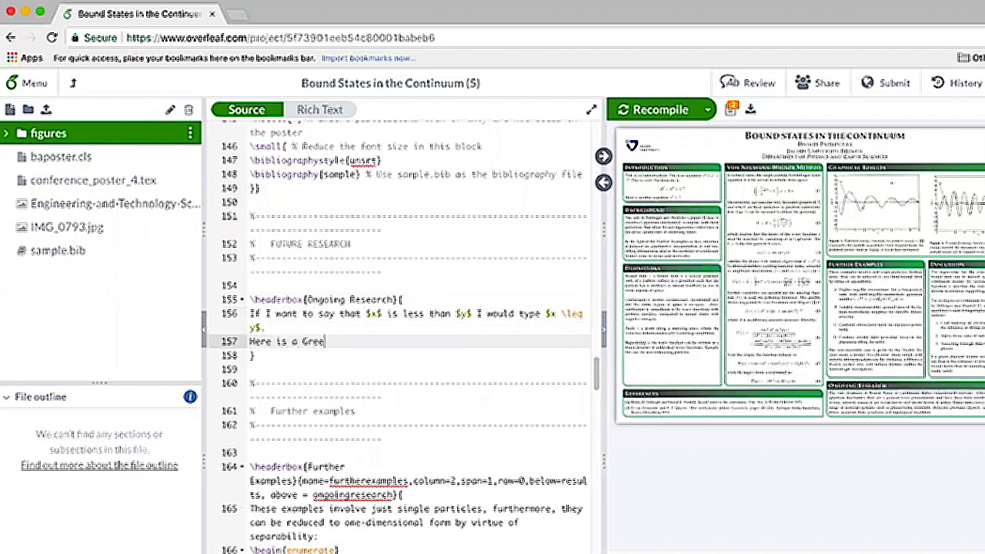
type("k letter ")
type(" $\beta$")
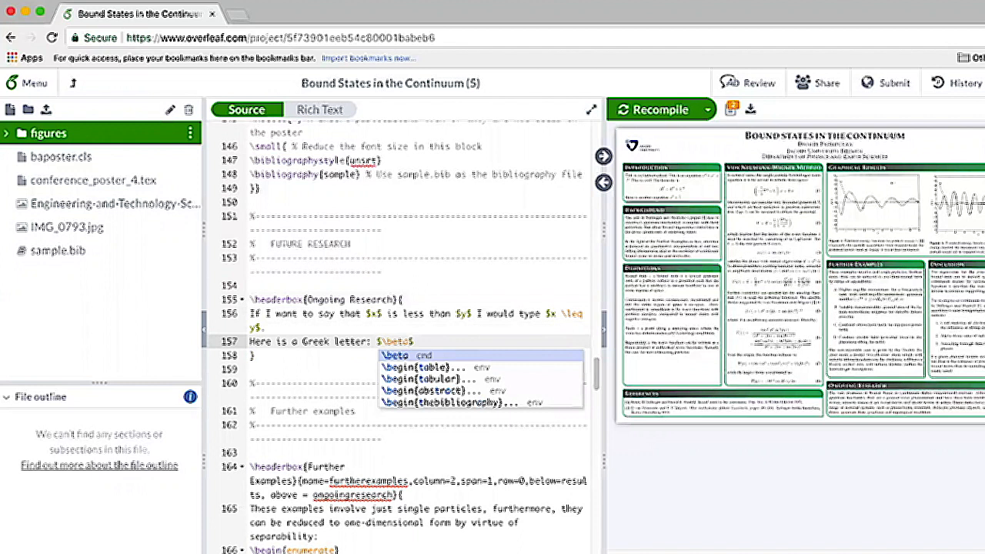
key("Right")
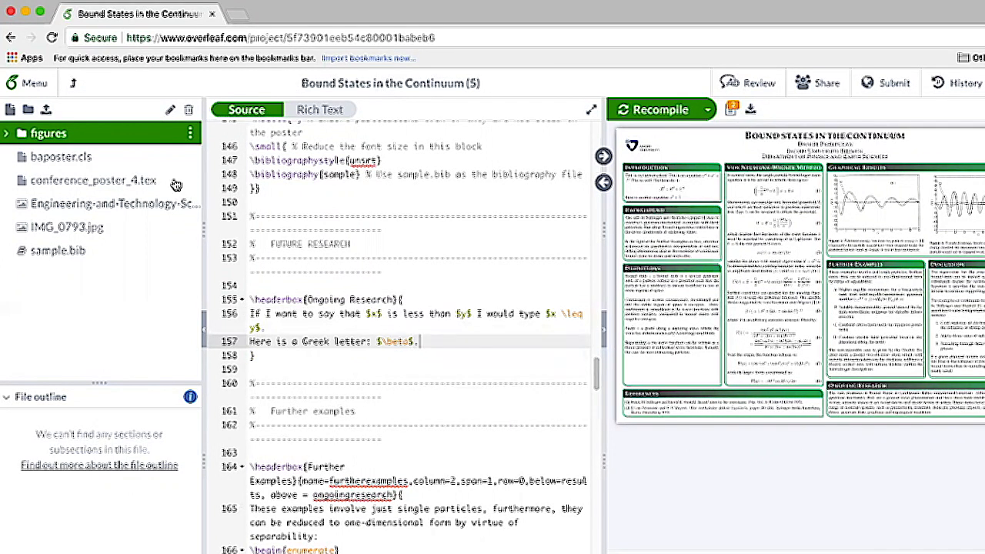
Search Google for "Latex symbols" in a new browser tab and examine the symbol tables on the Art of Problem Solving LaTeX:Symbols page.
left_click(237, 19)
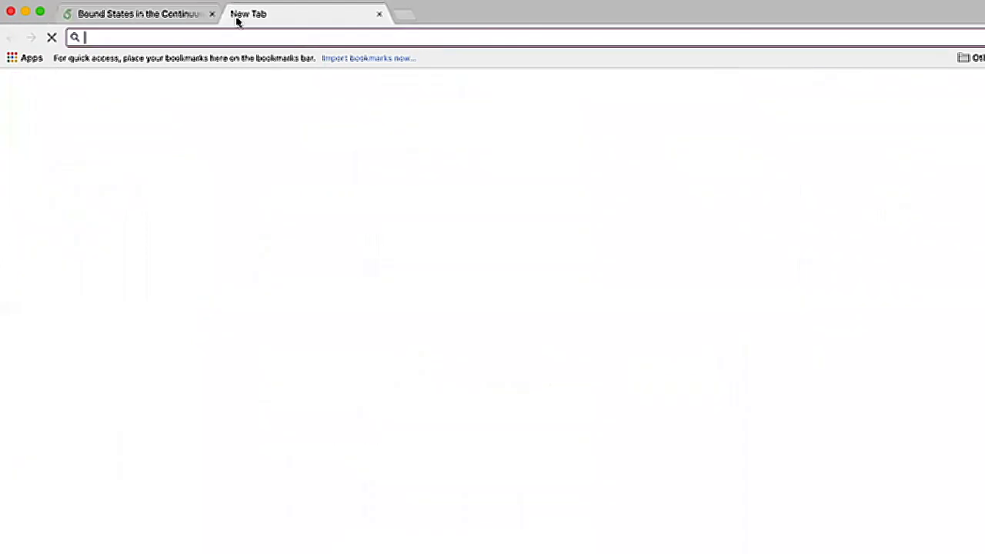
type("Latex ")
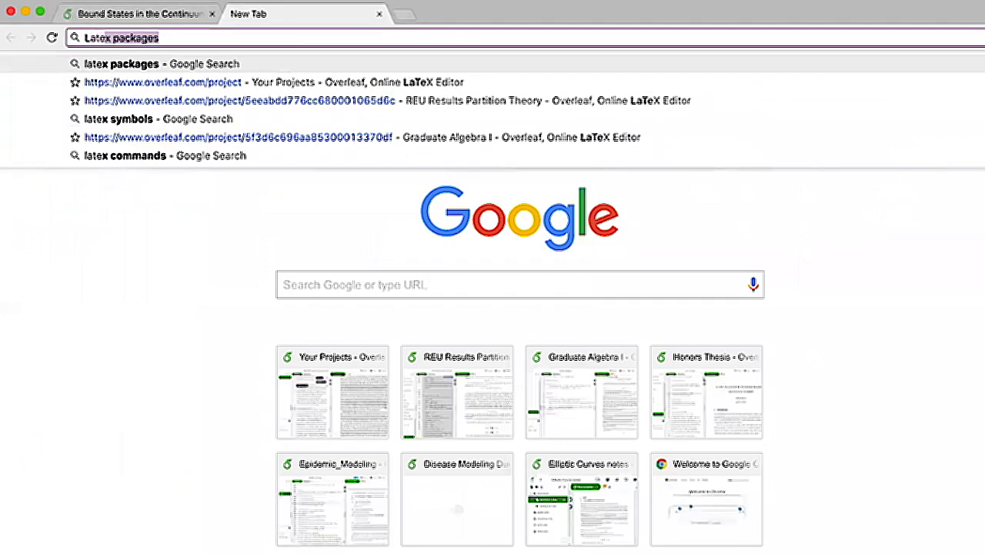
type("symbols")
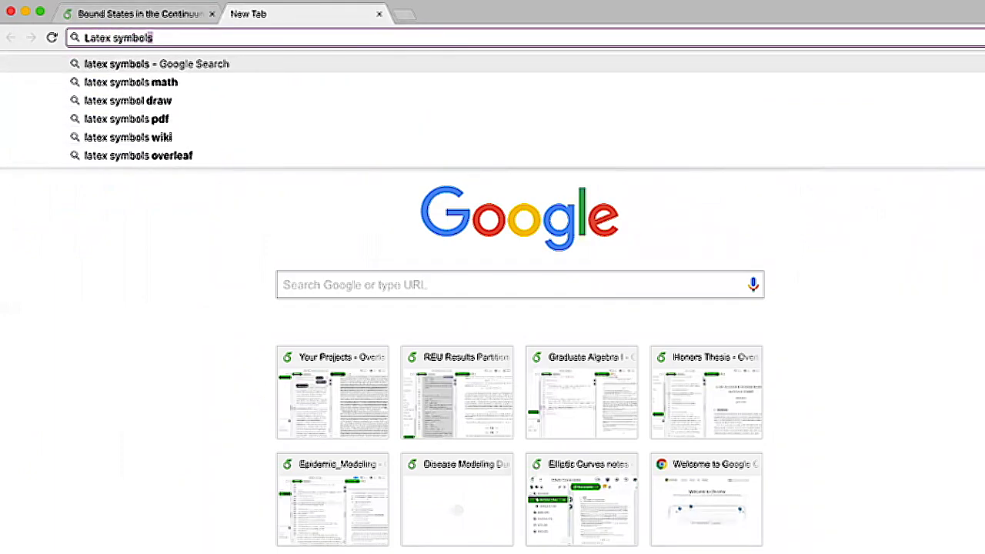
key("Return")
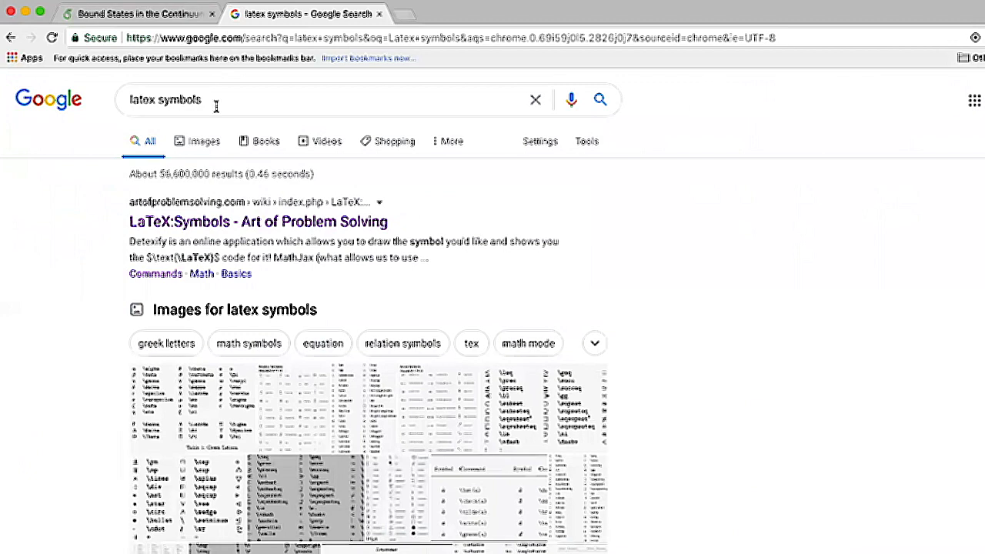
left_click(217, 223)
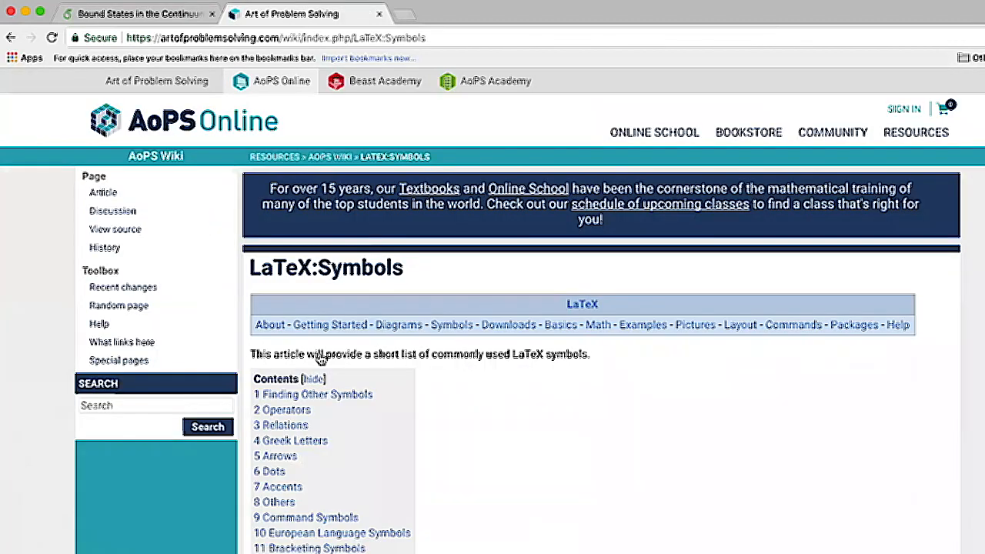
scroll(335, 383, "down", 10)
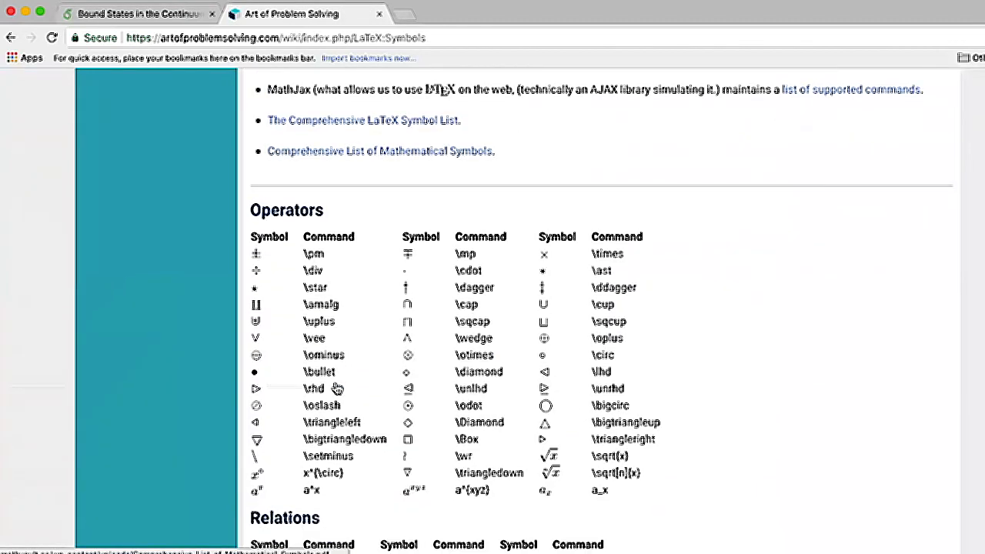
scroll(335, 387, "down", 5)
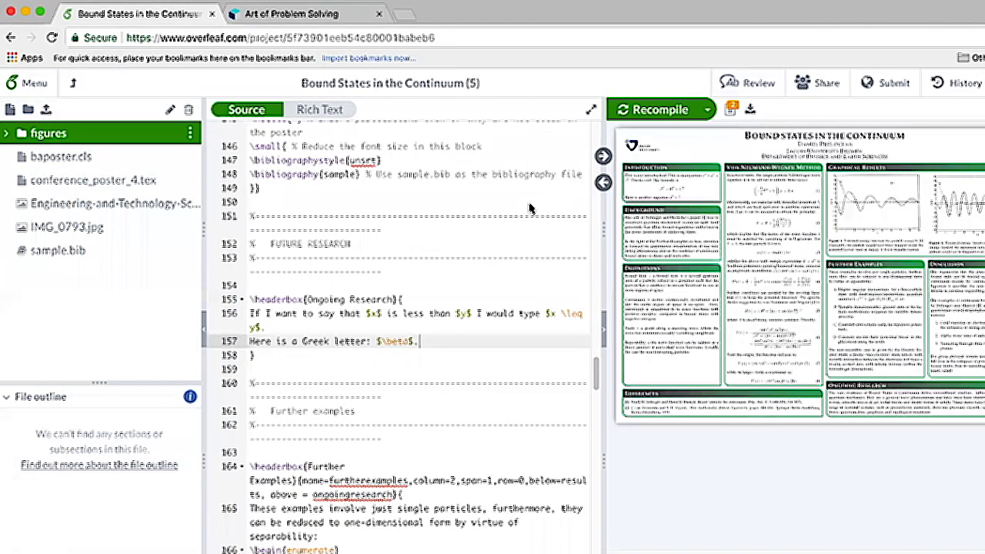
Return to the poster source and add a placeholder \usepackage line below the breqn package in the preamble.
scroll(346, 211, "up", 20)
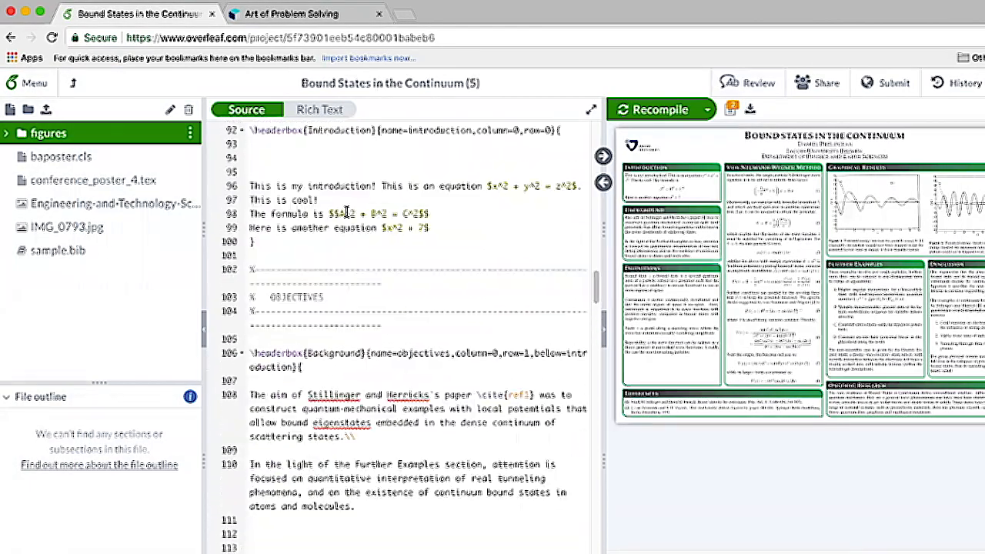
scroll(346, 211, "up", 1)
left_click(337, 458)
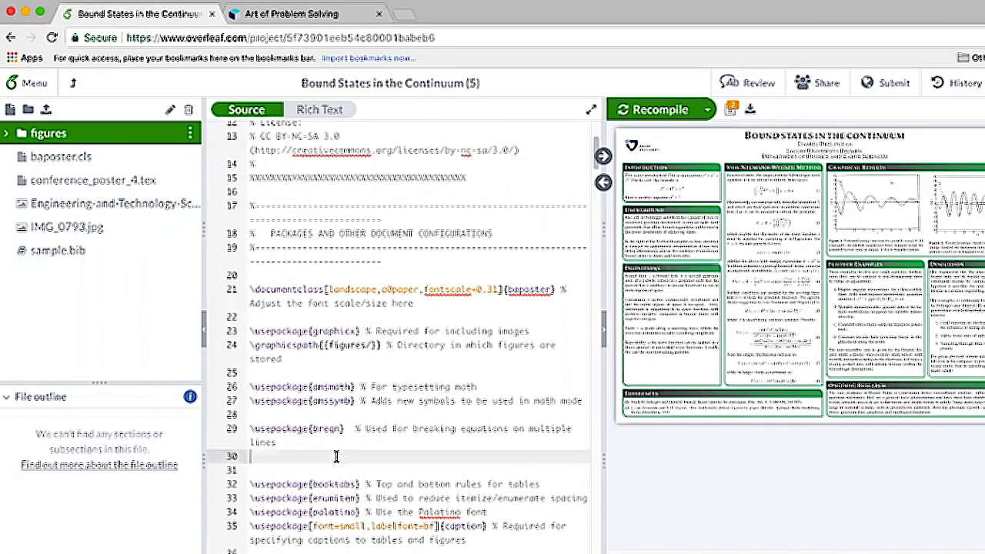
type("\\usepackage{packg")
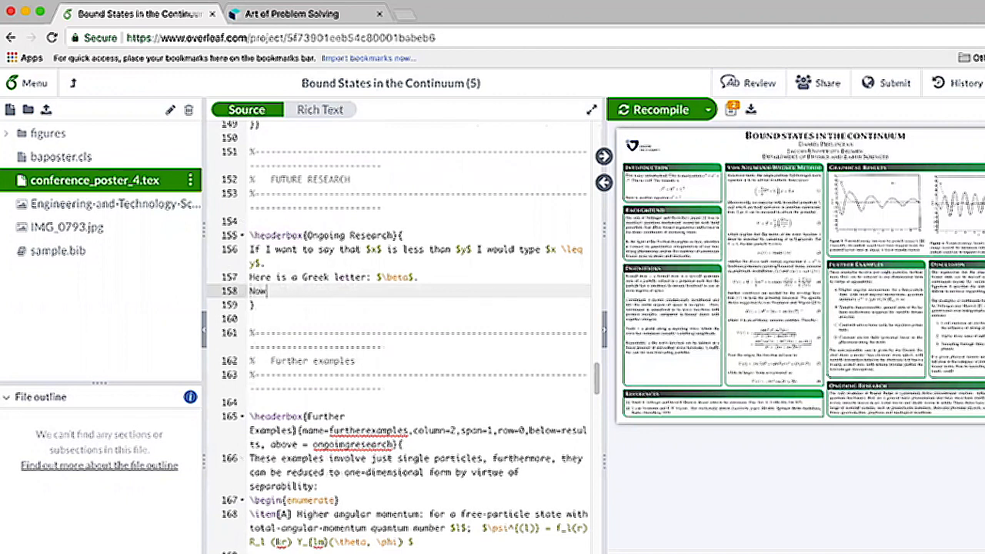
Add the line "Now, I want to cite a reference" to Ongoing Research, and inspect the first article's citation key in sample.bib.
type(", I want to cite a reference")
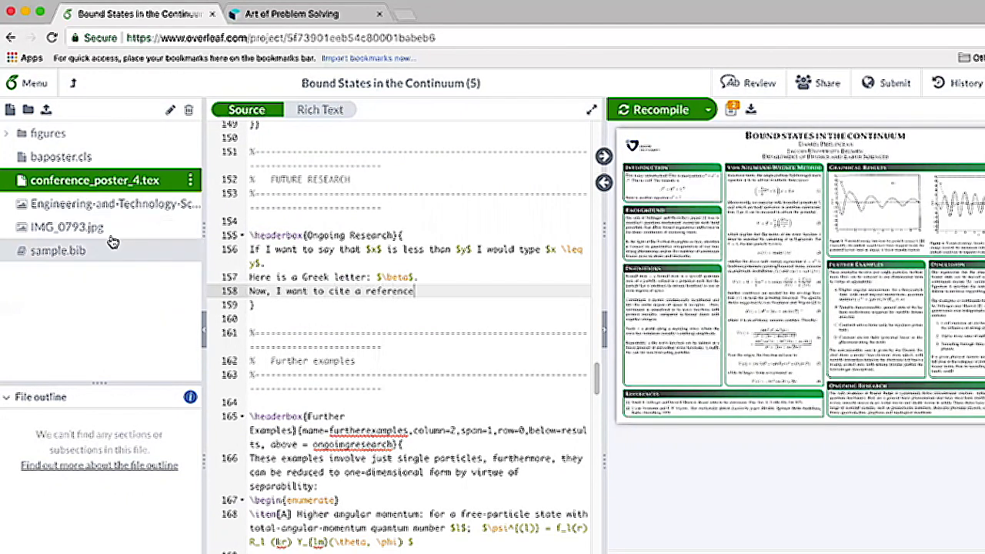
left_click(39, 253)
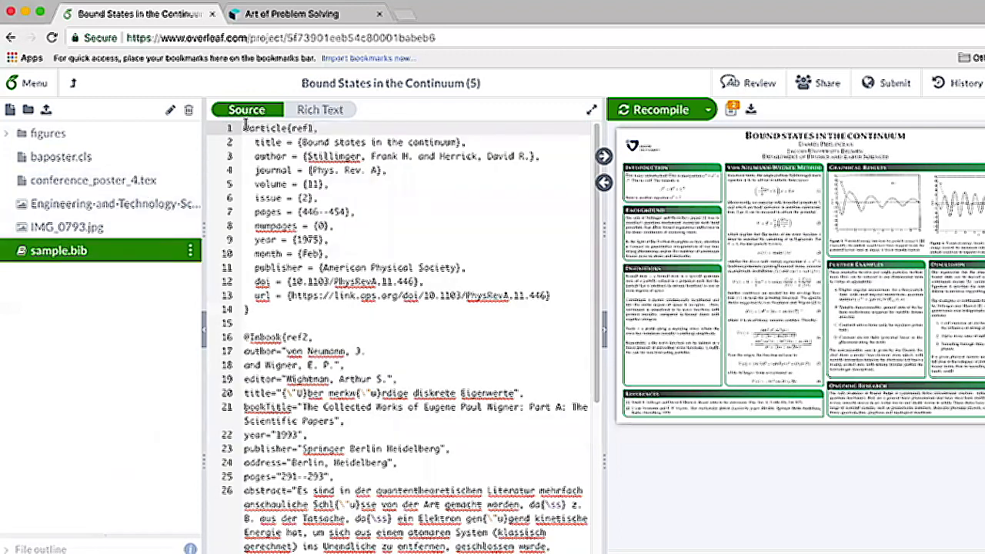
left_click_drag(246, 131, 264, 315)
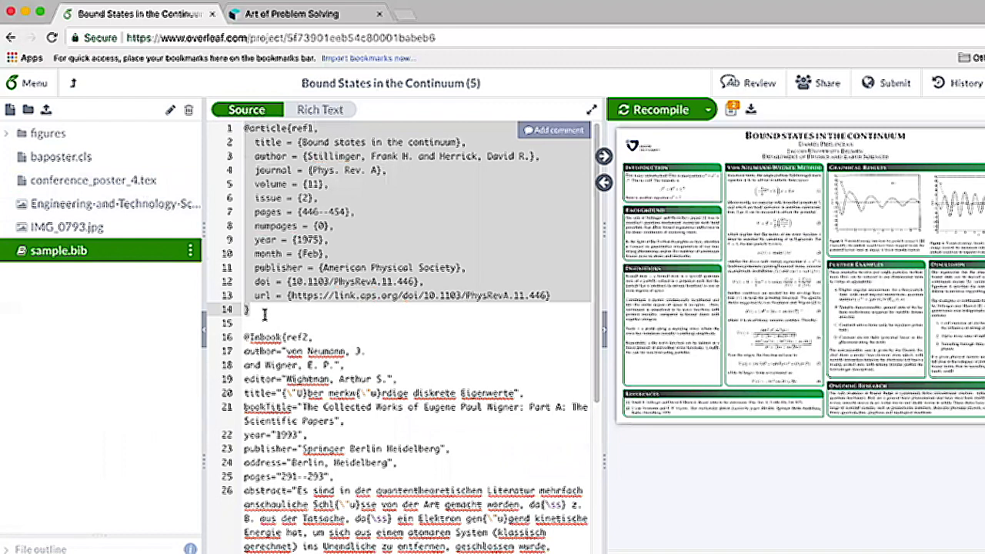
left_click(264, 315)
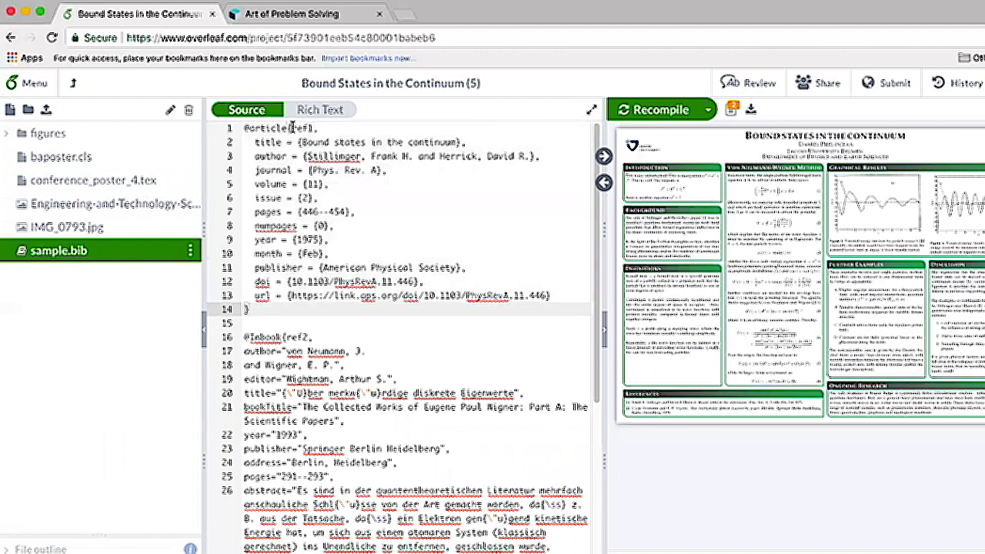
left_click(313, 128)
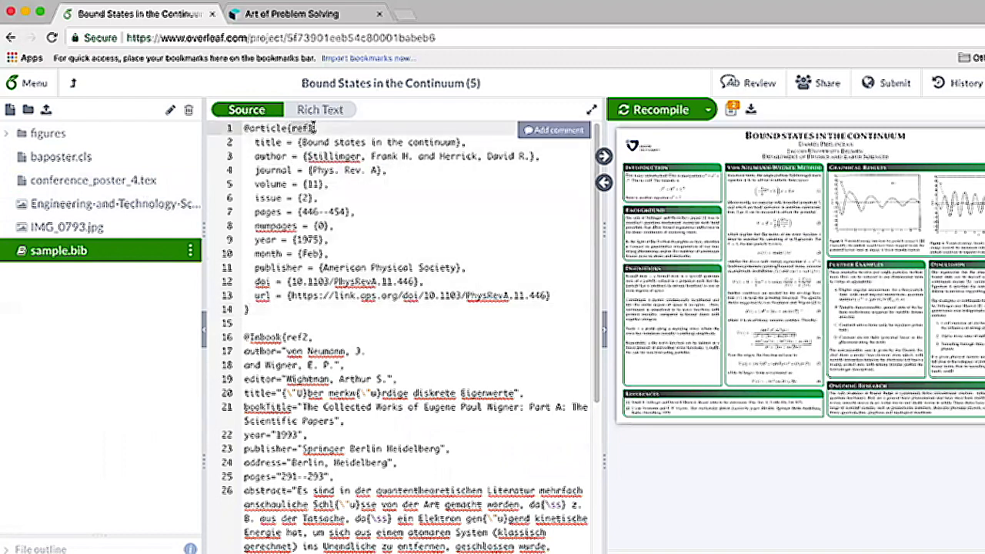
Append \cite{ref1} to the reference sentence in conference_poster_4.tex, and select the \bibliography{sample} command in the References section.
left_click(65, 182)
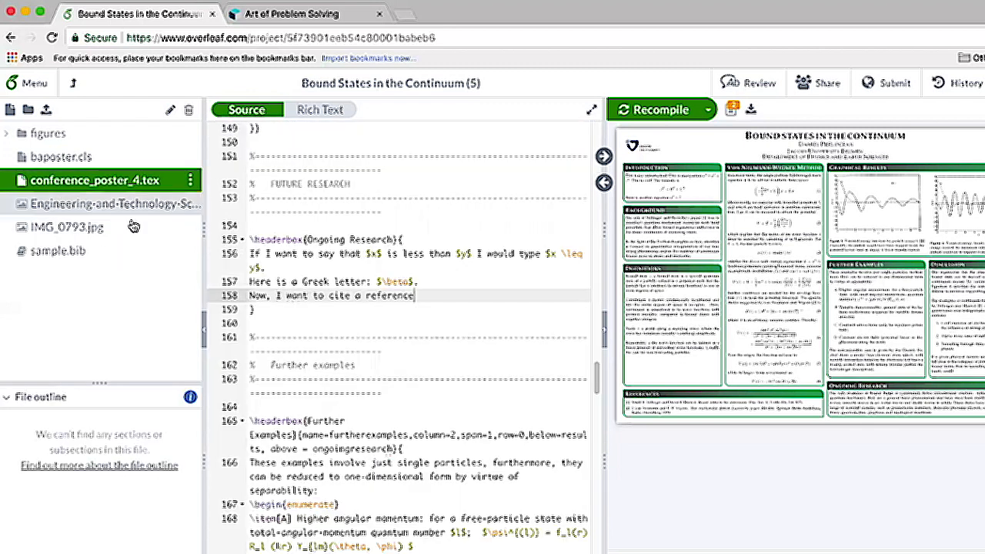
type("\\c")
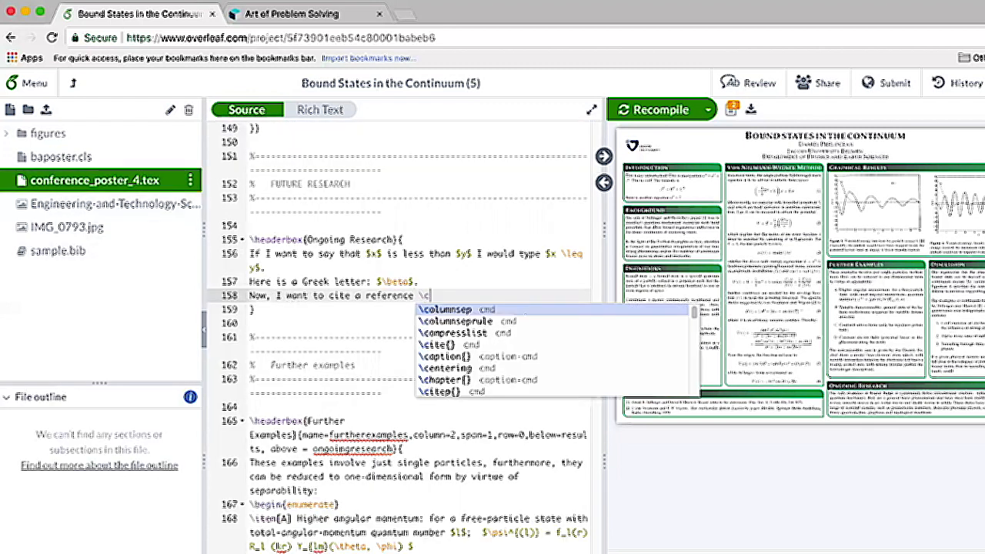
type("ite{ref1")
key("Return")
scroll(400, 337, "up", 4)
left_click_drag(250, 376, 361, 382)
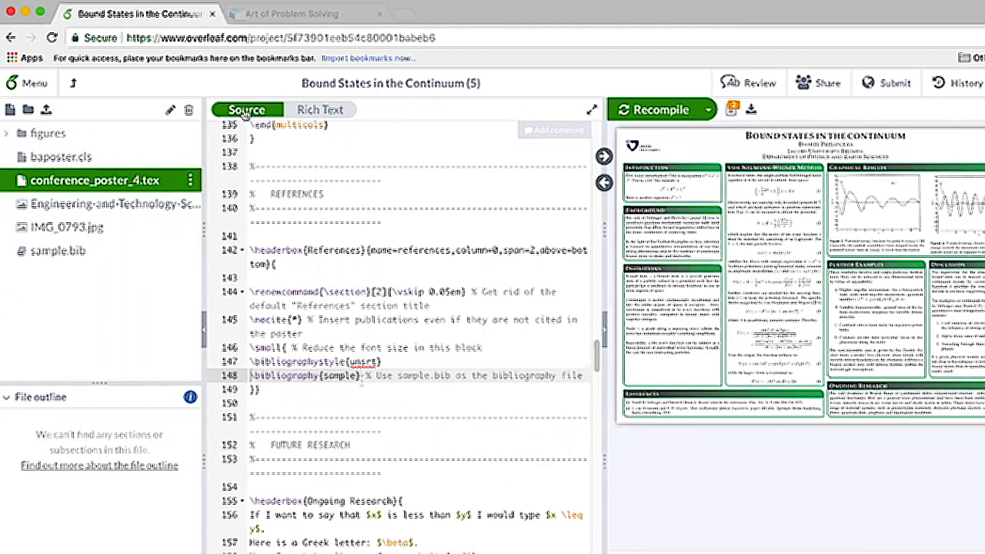
Open Google Scholar in a new browser tab and search for "asymptotic formulae in combinatory analysis".
key("ctrl+t")
type("google sch")
key("Return")
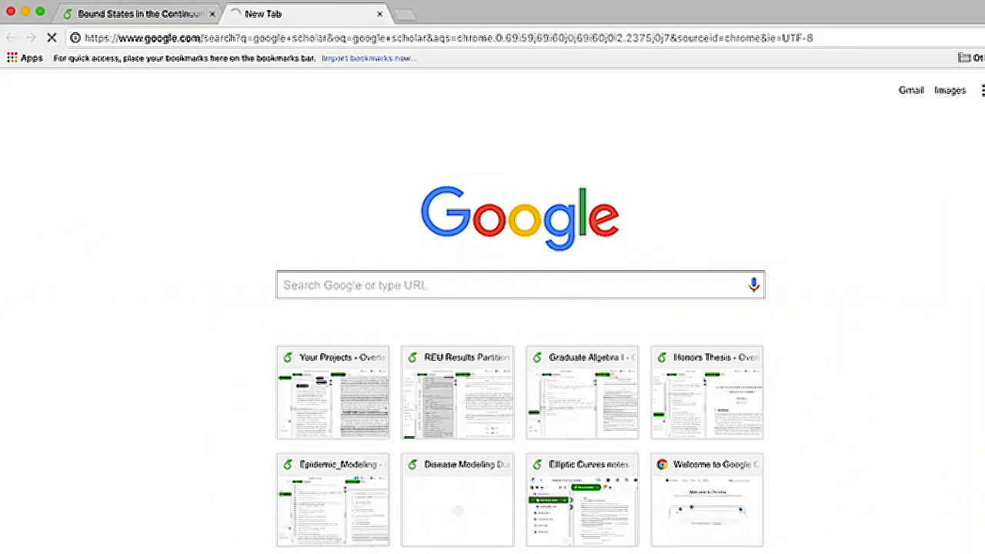
left_click(196, 222)
type("asymptotic")
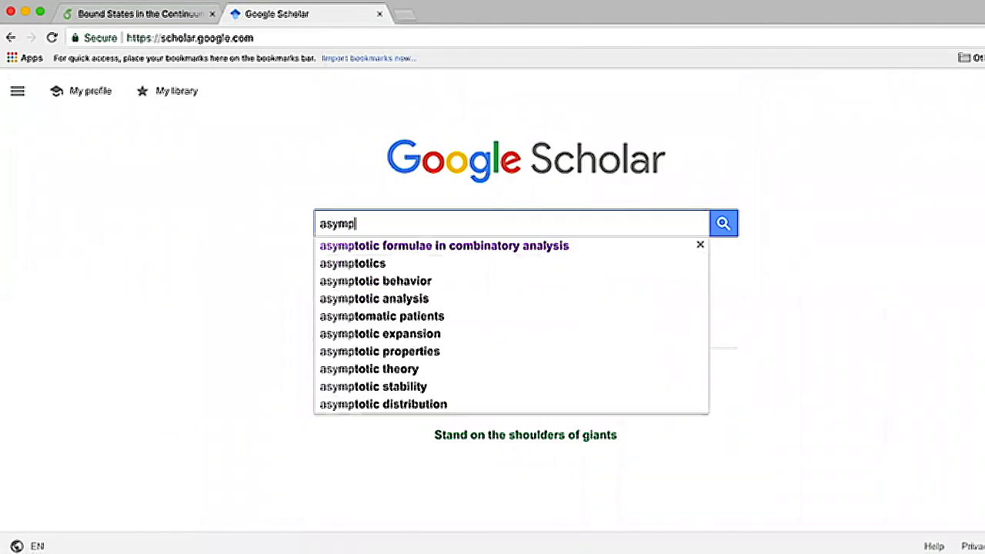
left_click(323, 247)
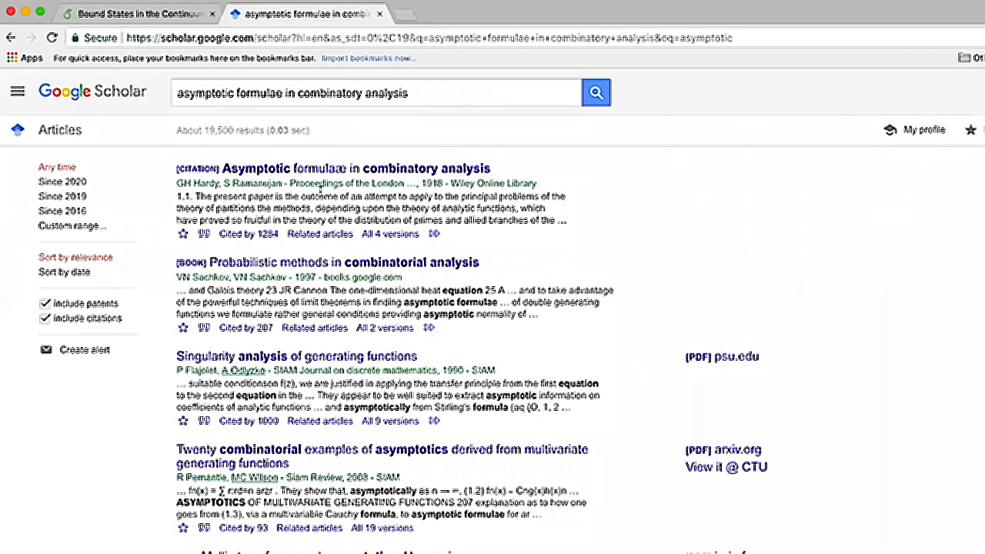
Open the BibTeX citation of the first result, "Asymptotic formulae in combinatory analysis", and select the whole entry.
left_click(204, 234)
left_click(441, 451)
left_click_drag(78, 217, 2, 75)
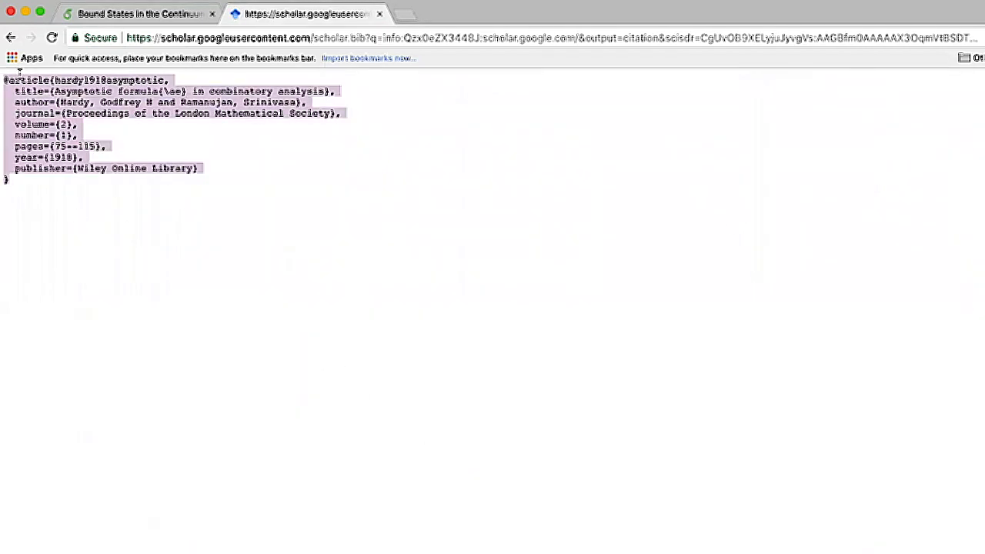